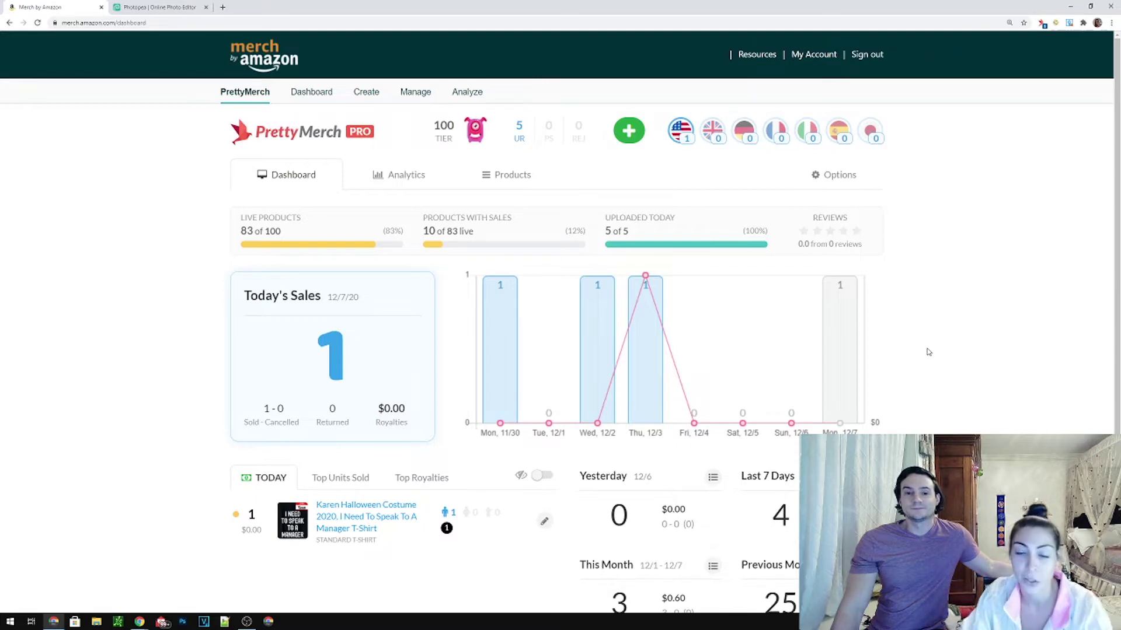
# - Open the detailed Nov 20 sales breakdown and scroll through it
pyautogui.scroll(-1, 928, 352)
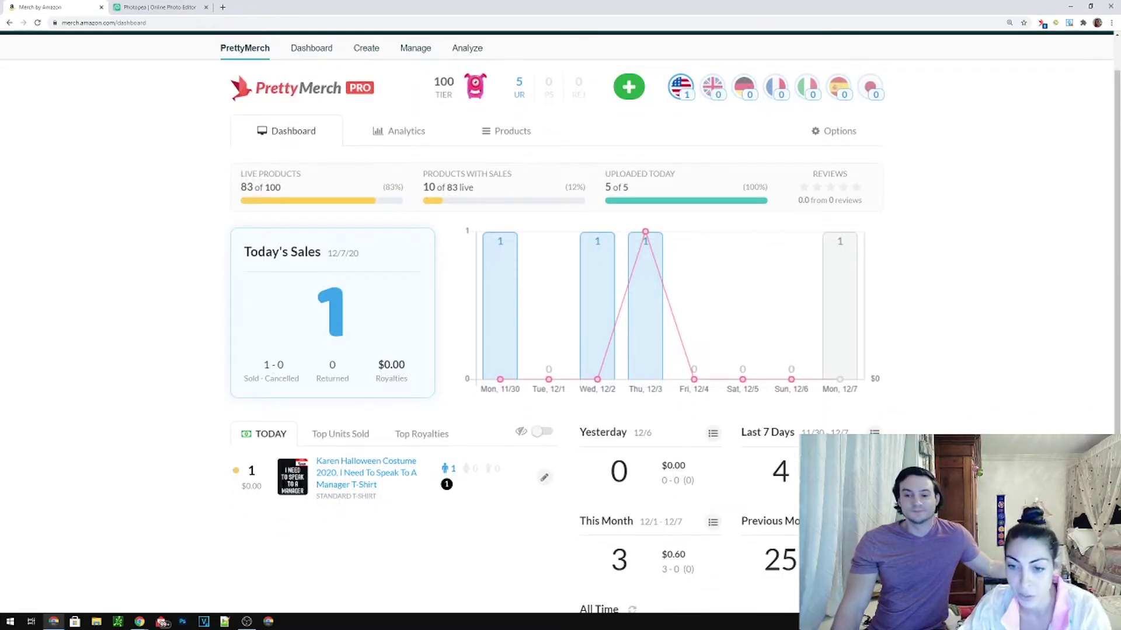
pyautogui.click(875, 521)
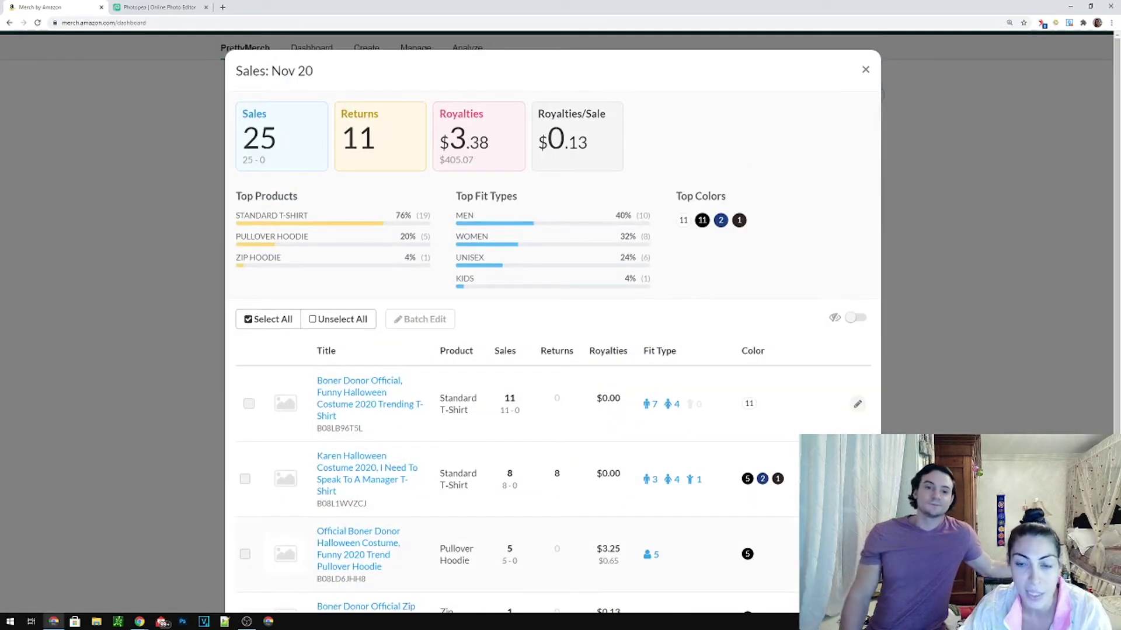
pyautogui.scroll(-2, 633, 350)
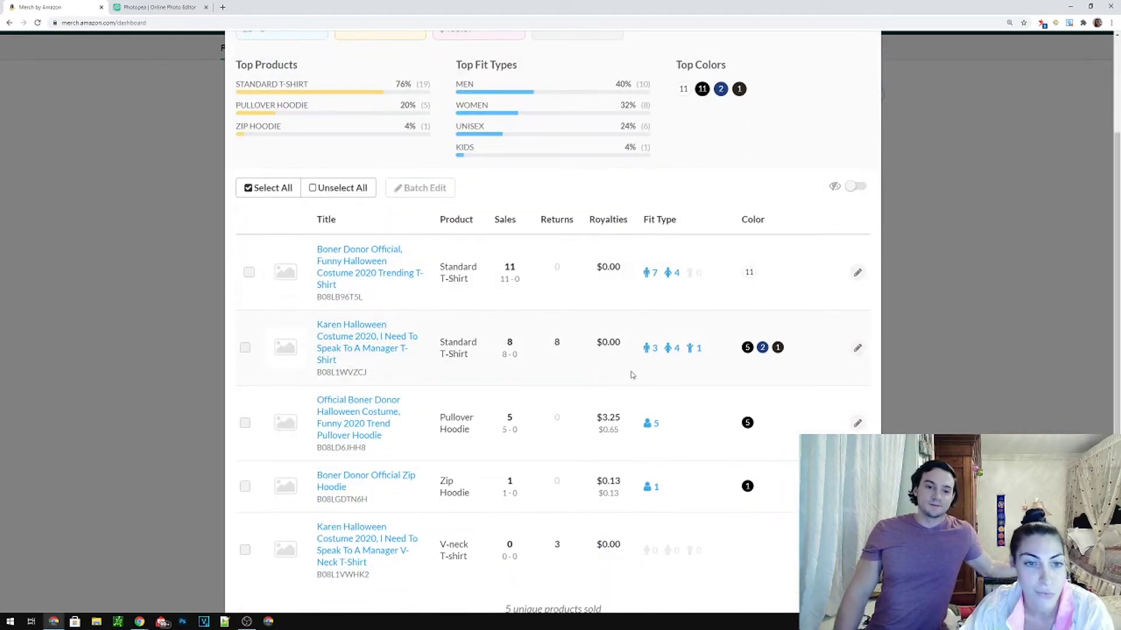
pyautogui.scroll(-1, 631, 376)
pyautogui.scroll(3, 631, 375)
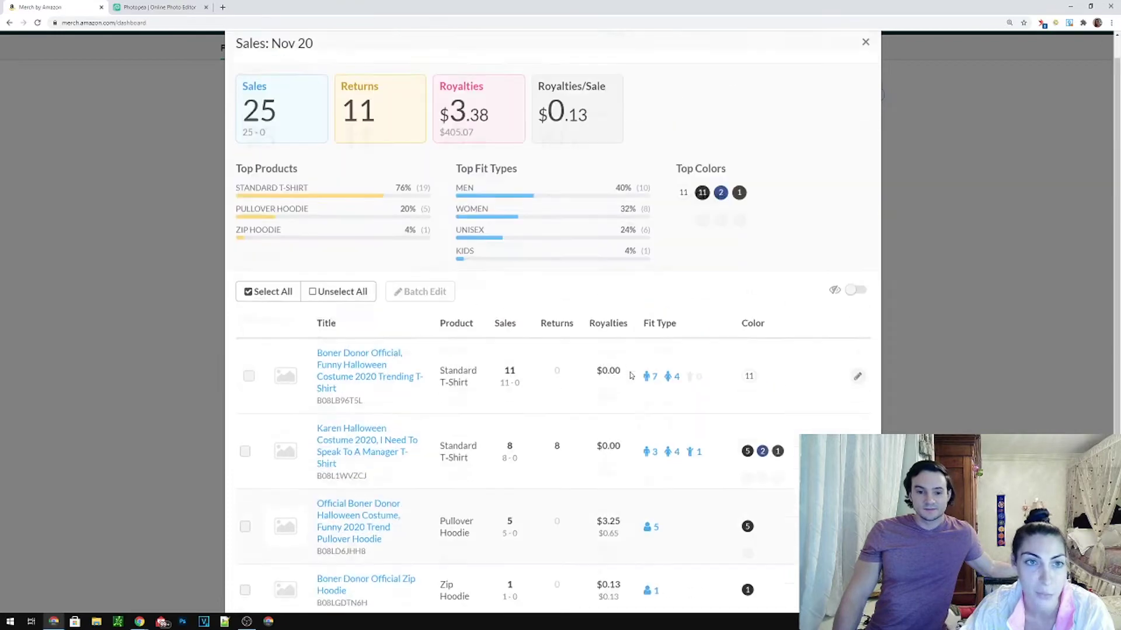
pyautogui.scroll(-2, 630, 376)
pyautogui.scroll(-1, 630, 377)
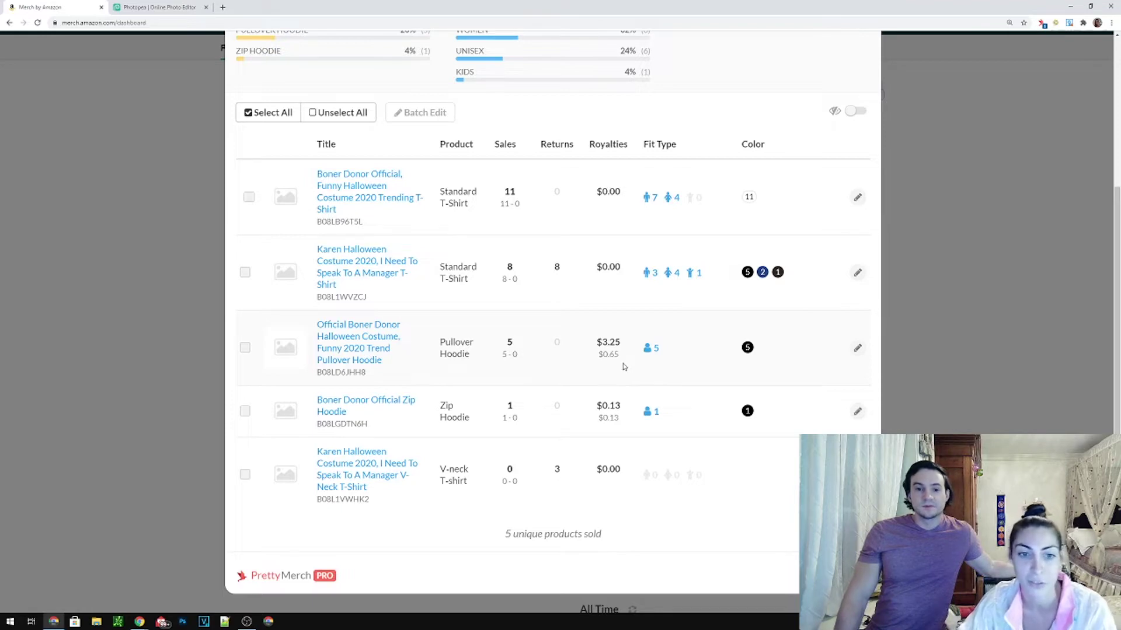
pyautogui.scroll(5, 1062, 234)
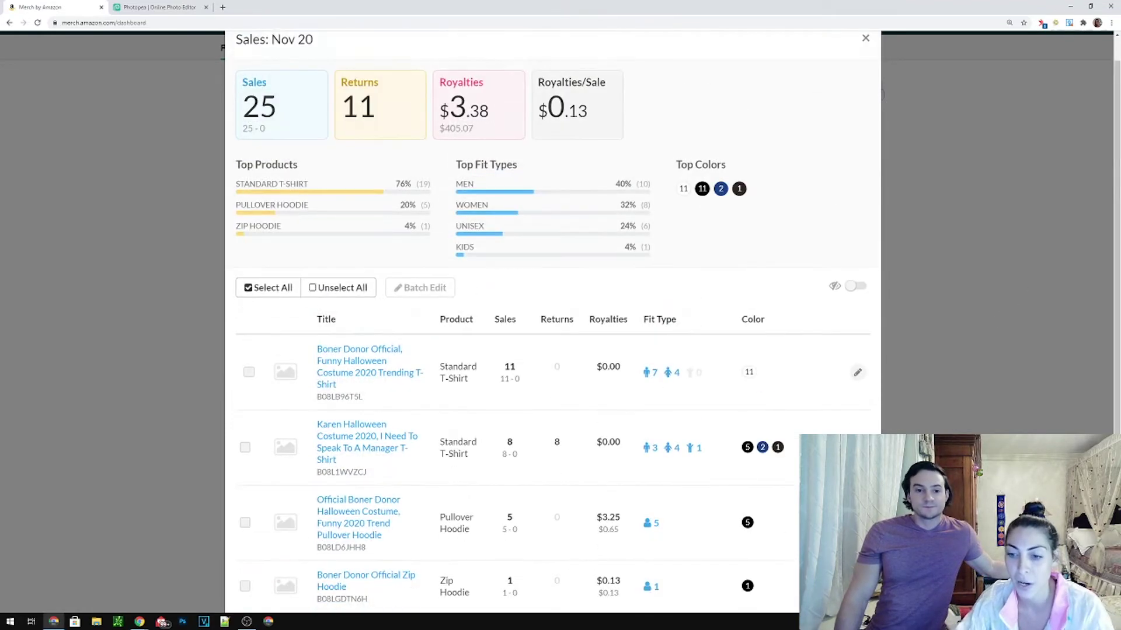
pyautogui.scroll(-5, 1062, 234)
# - Close the Nov 20 sales breakdown and switch over to the Photopea tab
pyautogui.click(1031, 406)
pyautogui.scroll(1, 1031, 407)
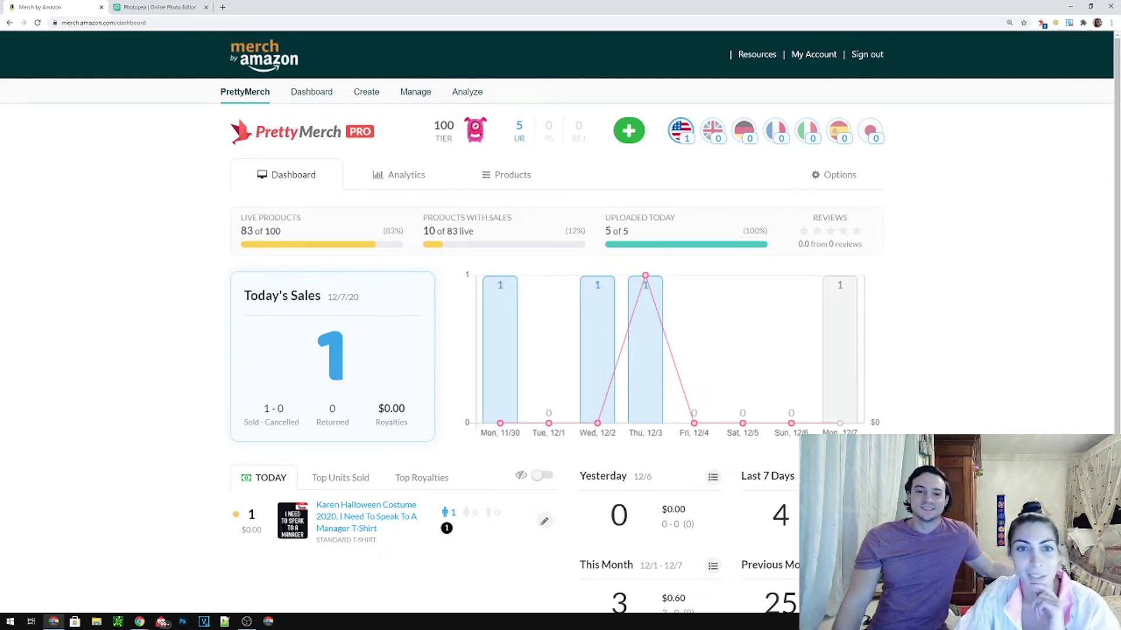
pyautogui.scroll(-3, 560, 321)
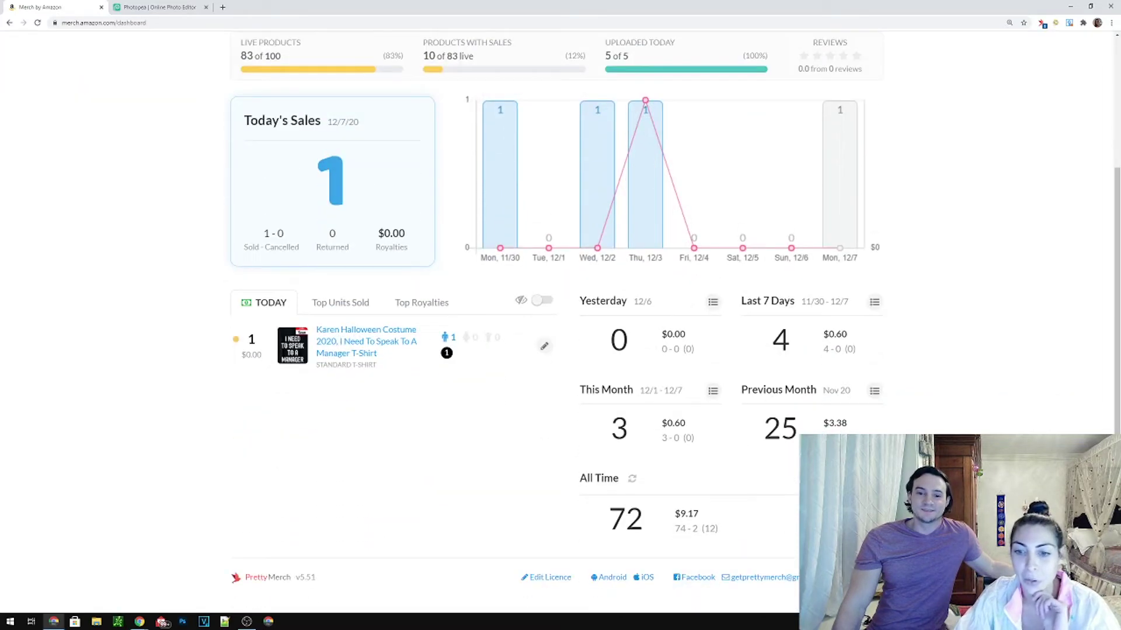
pyautogui.scroll(3, 560, 321)
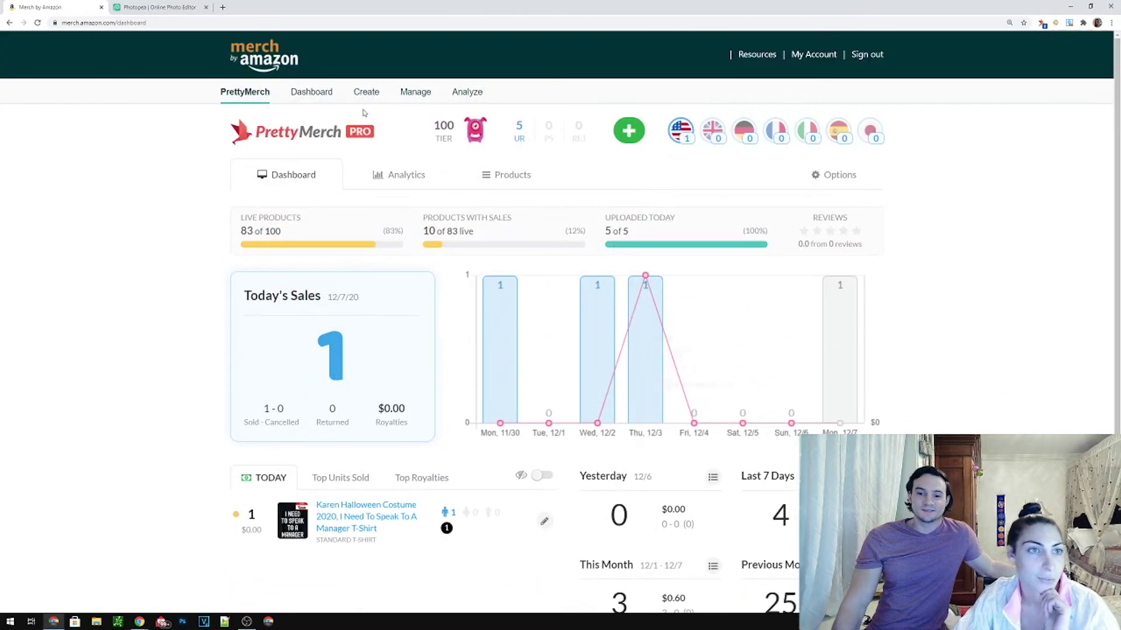
pyautogui.click(159, 7)
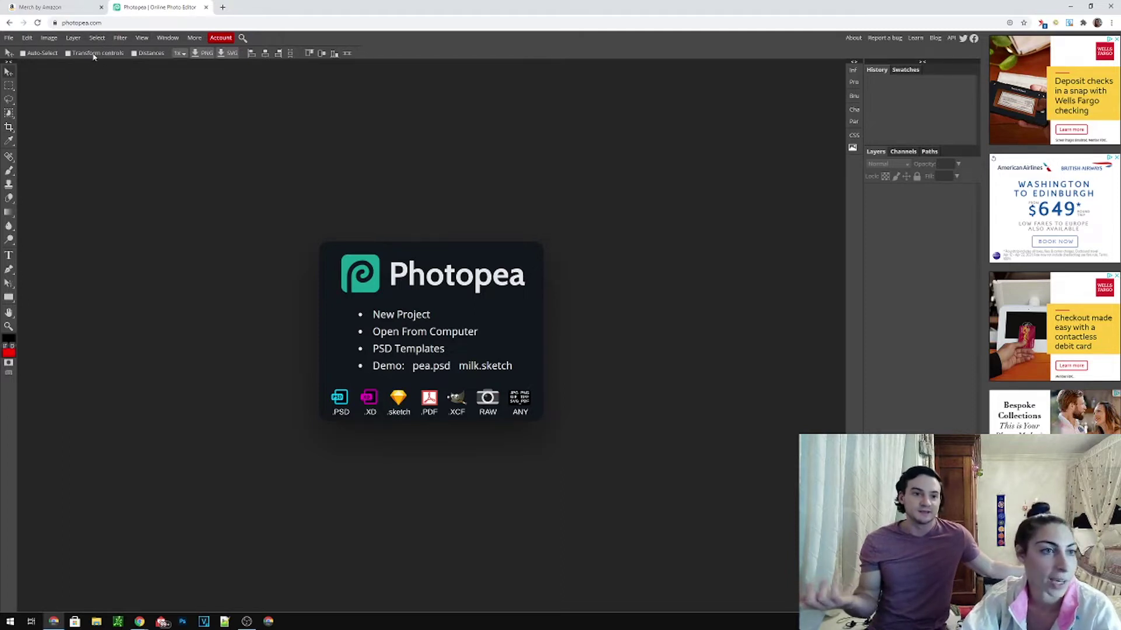
# - Open Photopea's File menu to reach the new-project commands
pyautogui.click(9, 37)
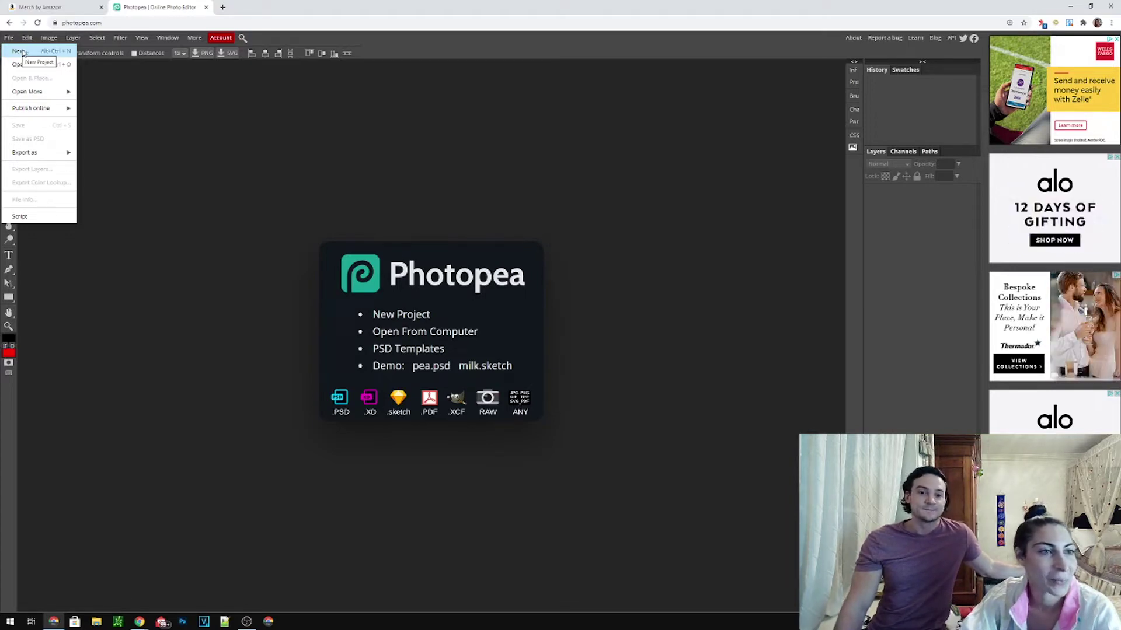
# - Create a new blank document 4500 px wide by 5400 px high
pyautogui.click(19, 51)
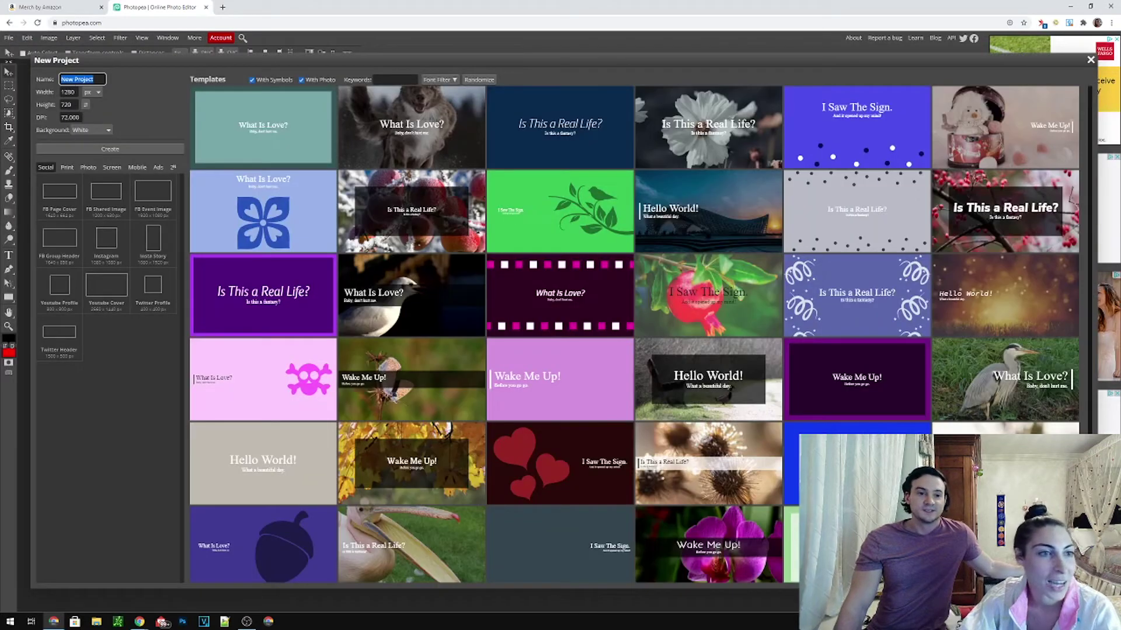
pyautogui.press('Tab')
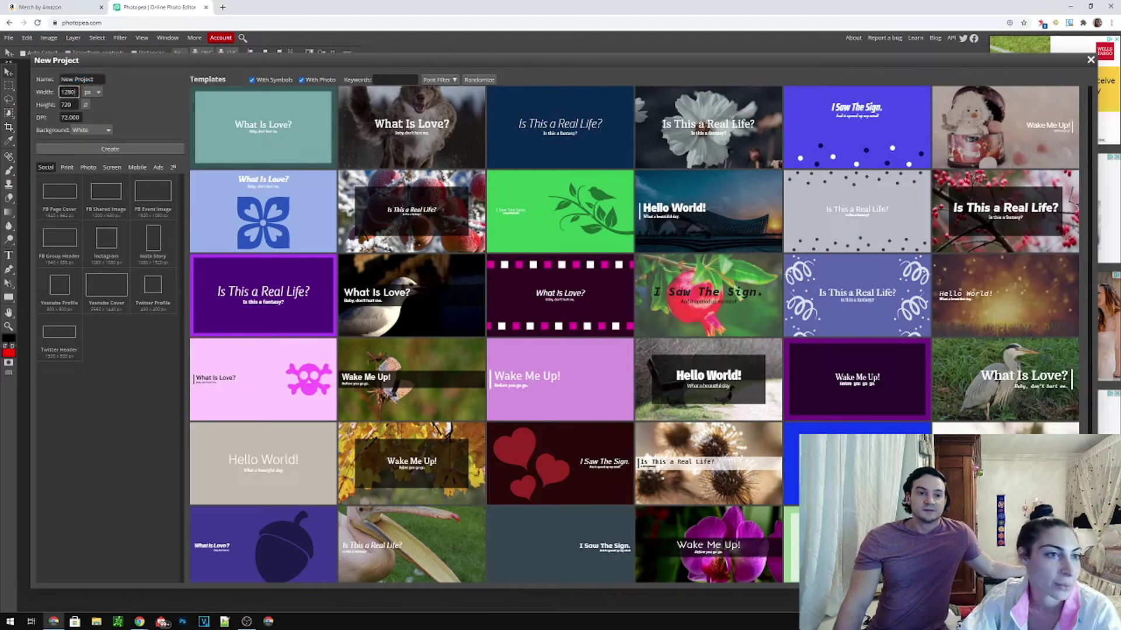
pyautogui.write('4500')
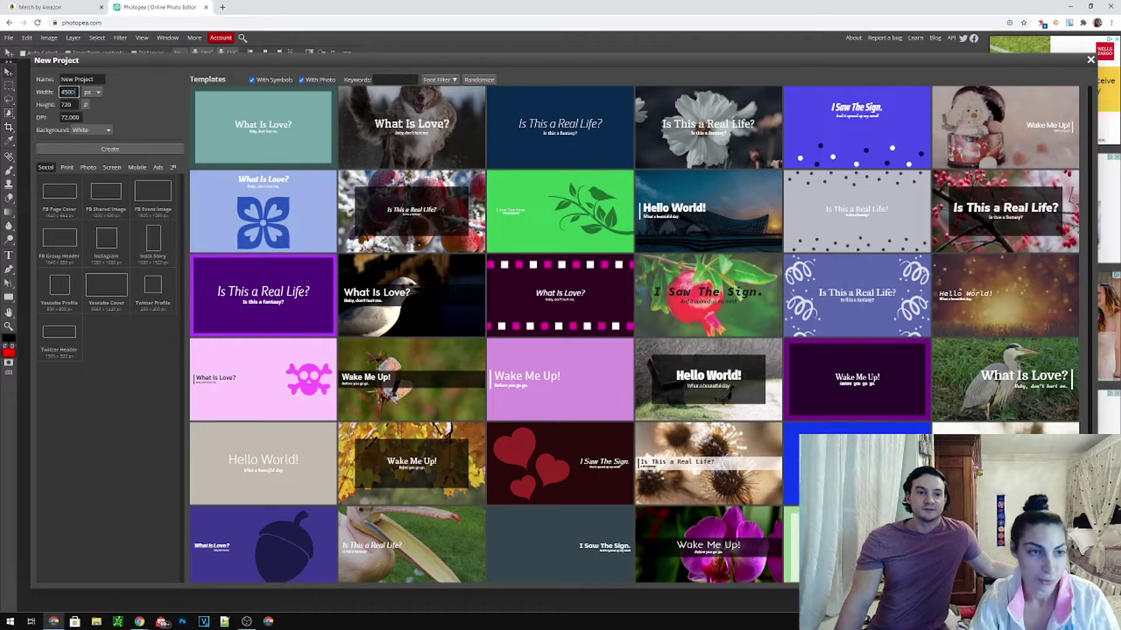
pyautogui.press('Tab')
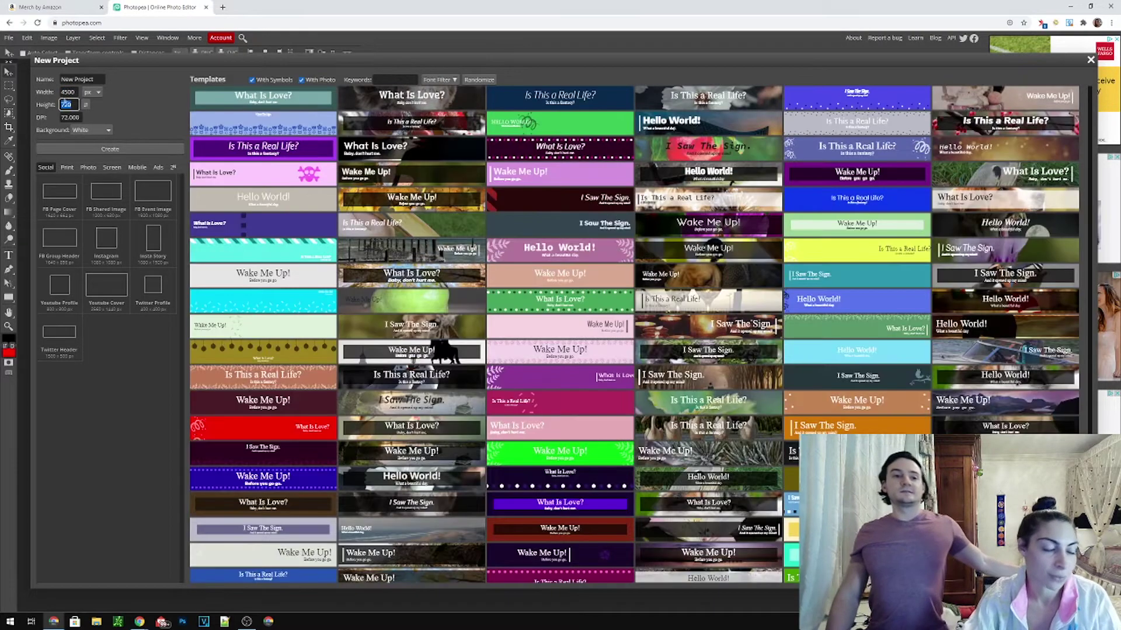
pyautogui.write('5400')
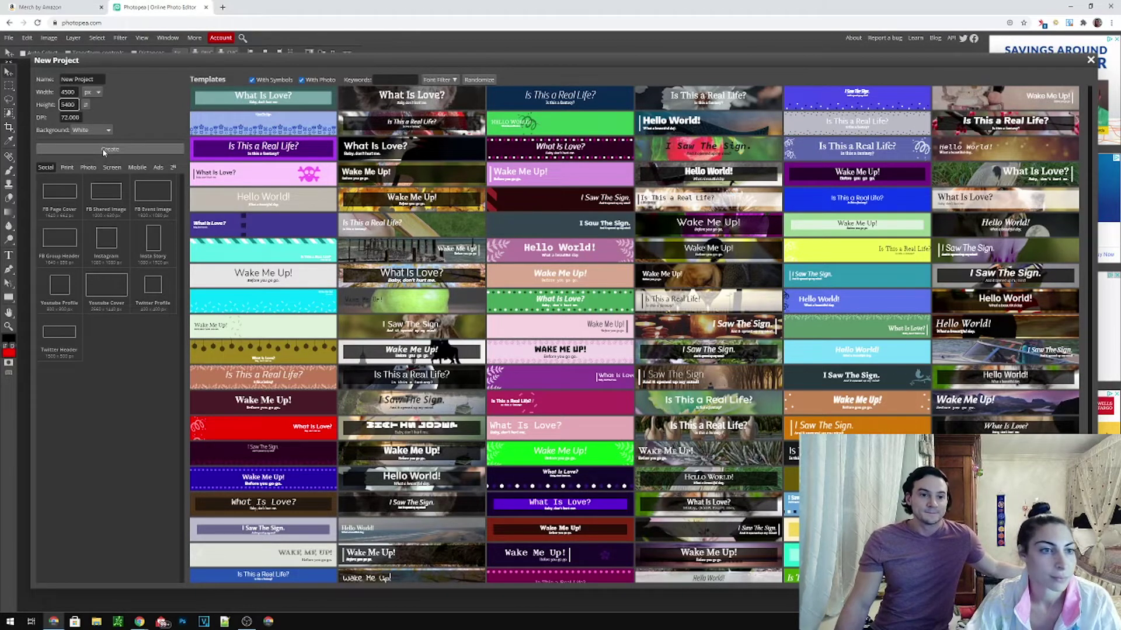
pyautogui.click(104, 149)
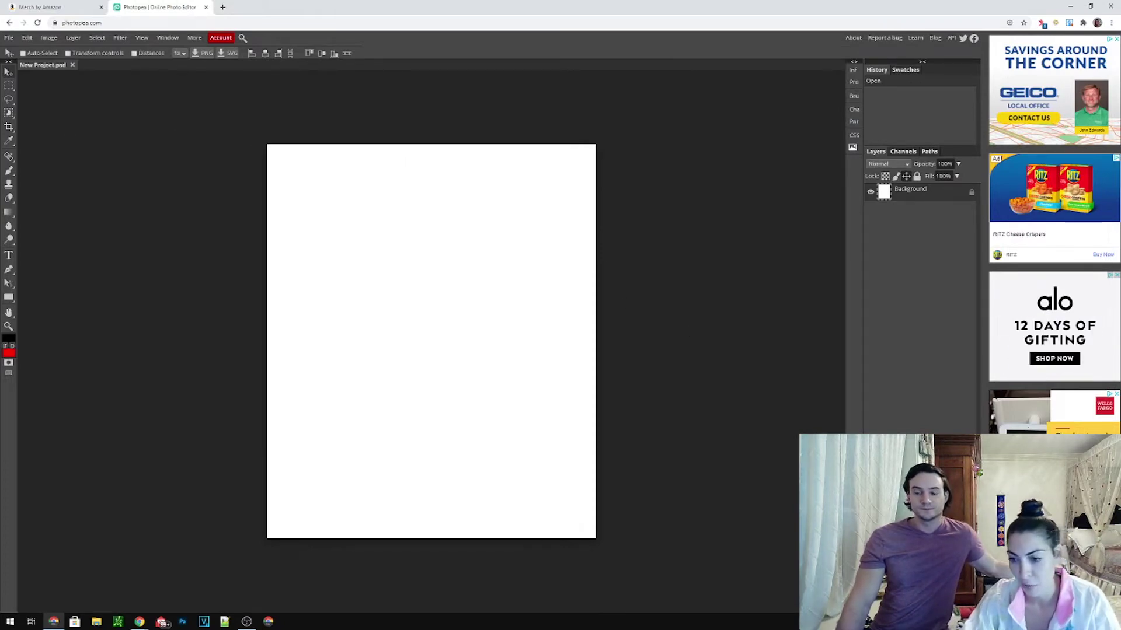
# - Add two empty layers, fill the background black with the Paint Bucket, and select Layer 1
pyautogui.hotkey('ctrl', 'shift', 'n')
pyautogui.hotkey('ctrl', 'shift', 'n')
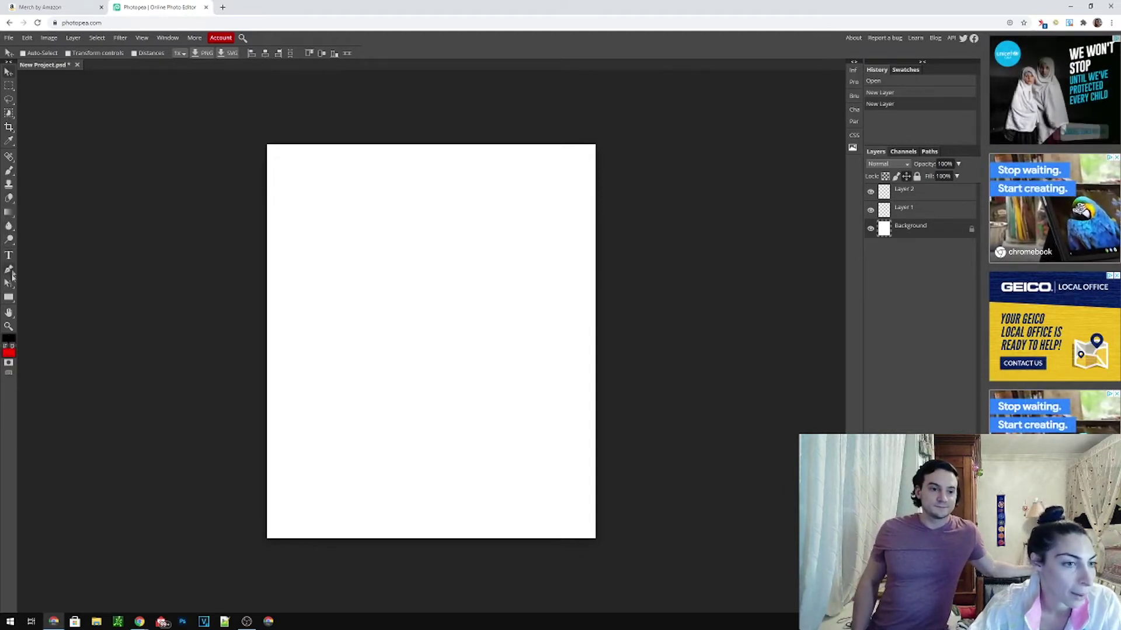
pyautogui.rightClick(9, 213)
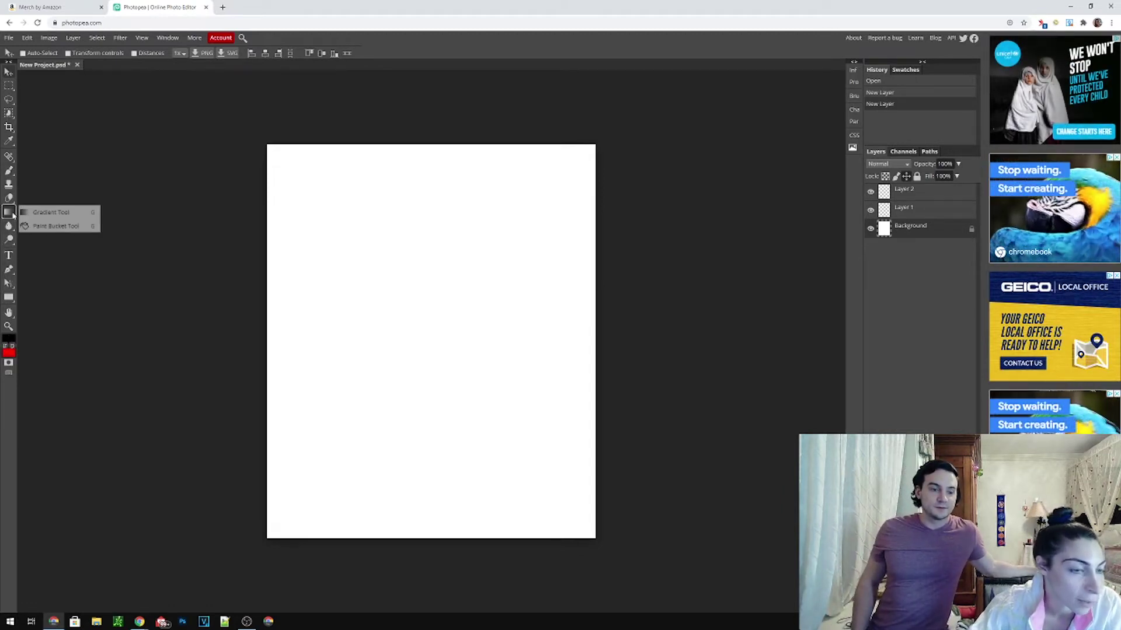
pyautogui.click(54, 227)
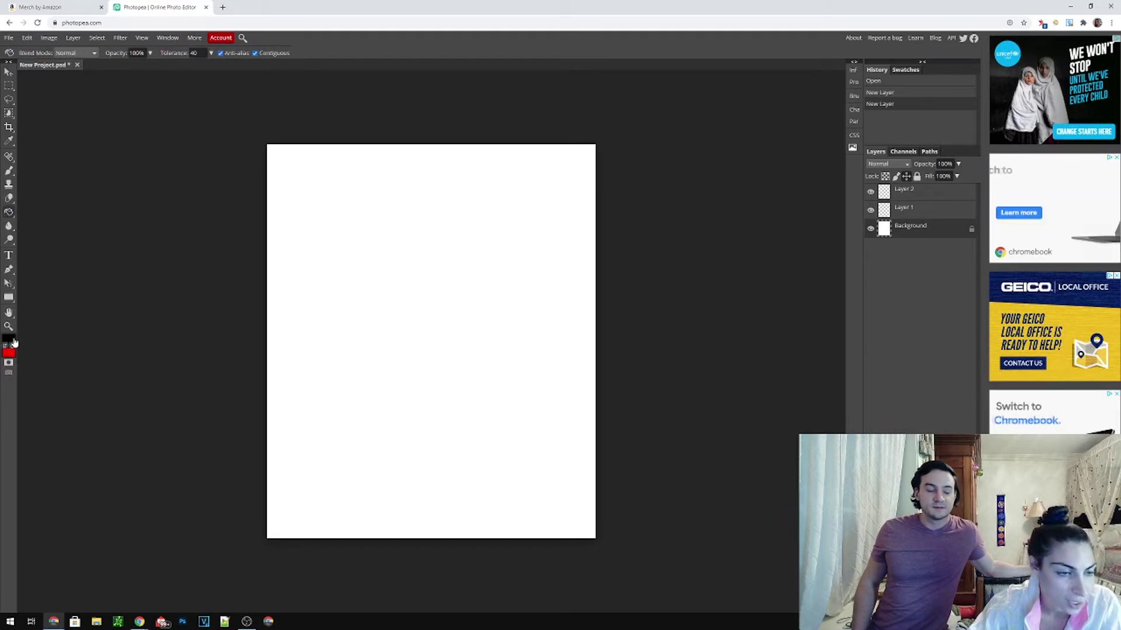
pyautogui.click(319, 311)
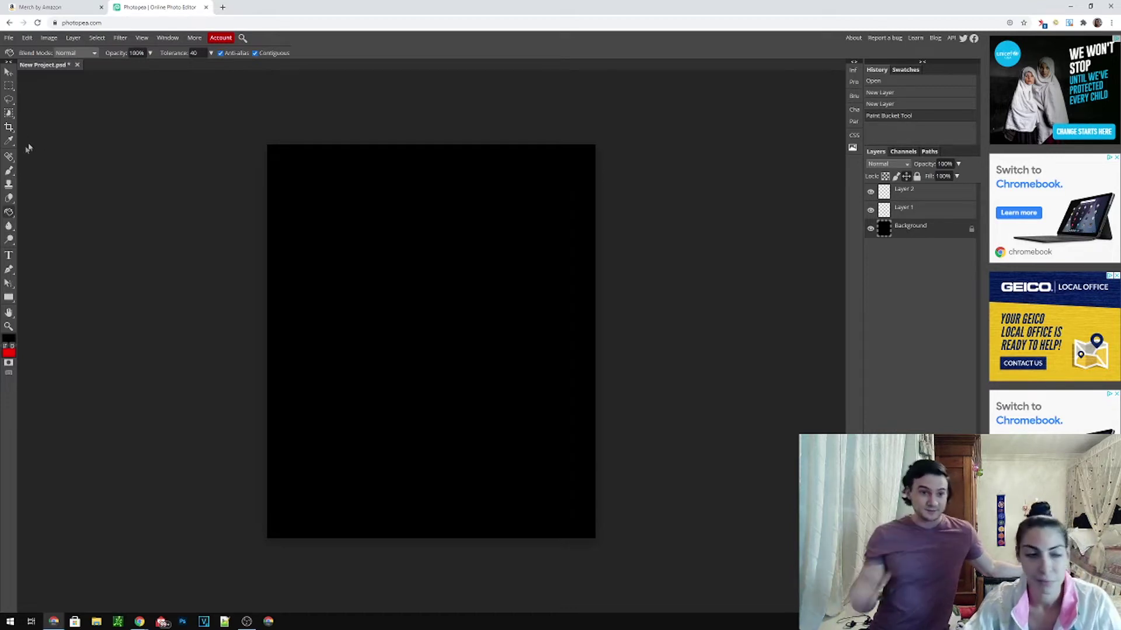
pyautogui.click(906, 208)
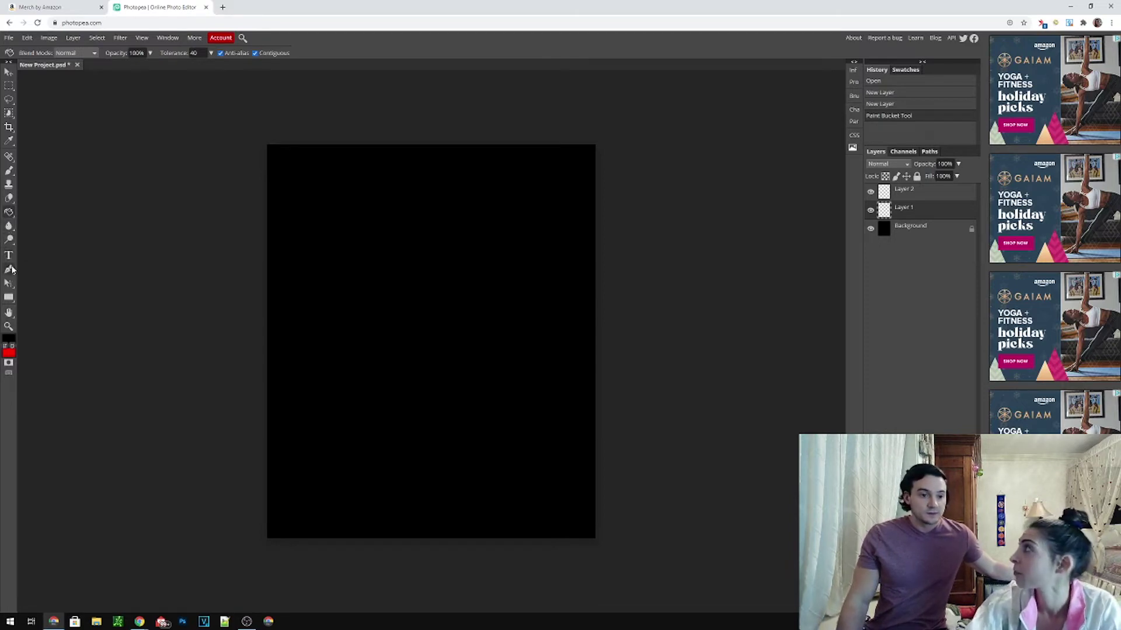
# - Switch to the Type tool and set the text colour to near-white #fefefe
pyautogui.click(10, 269)
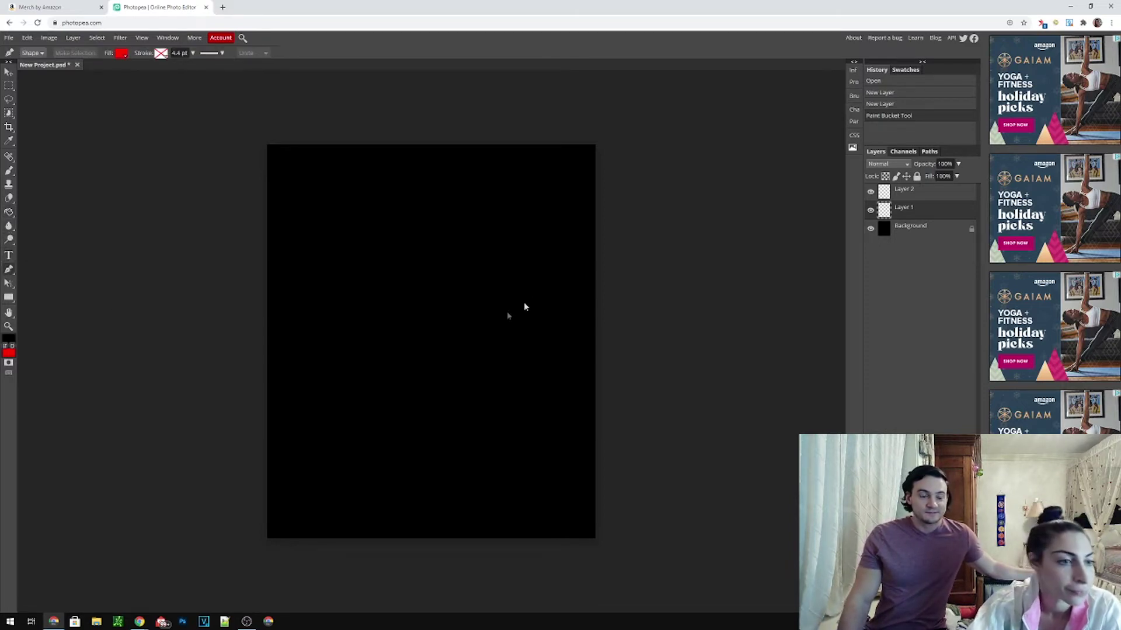
pyautogui.click(10, 256)
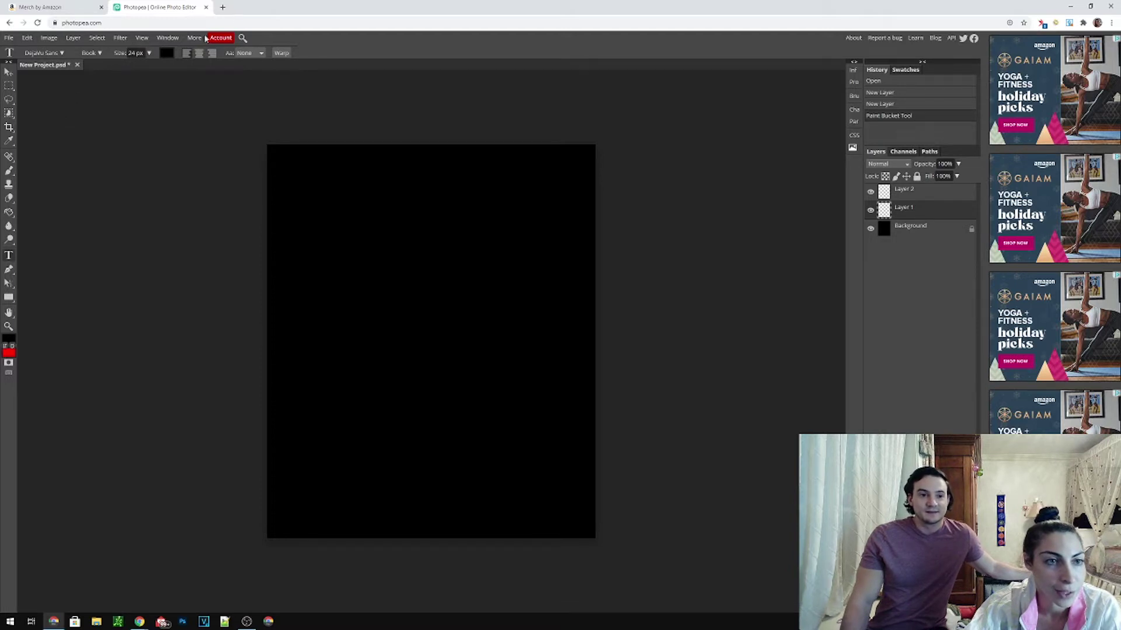
pyautogui.click(170, 53)
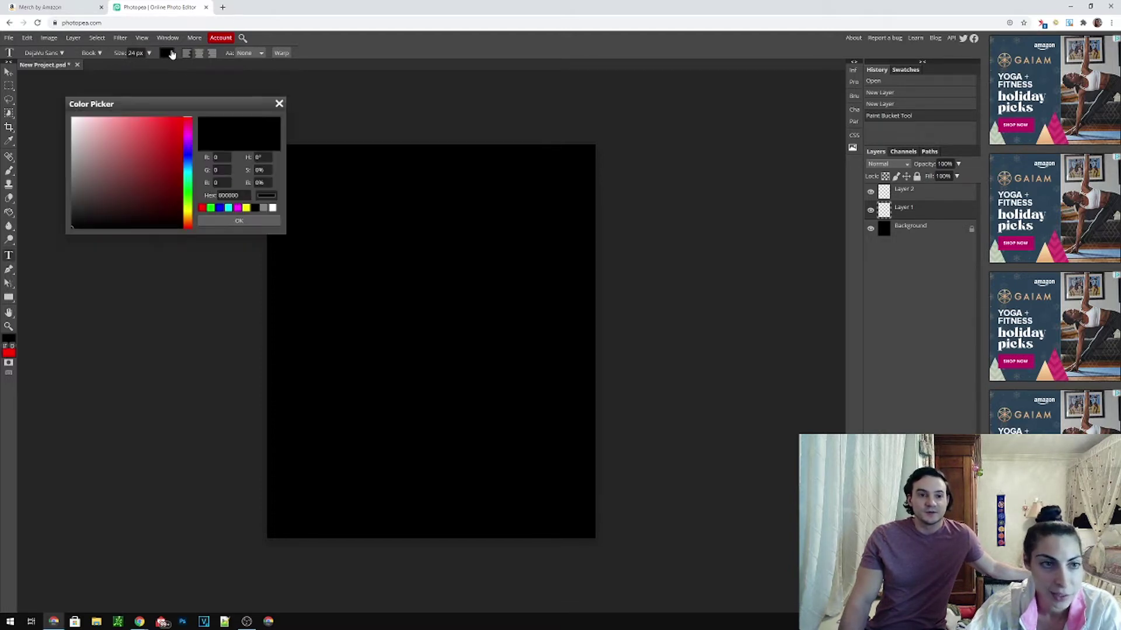
pyautogui.click(73, 121)
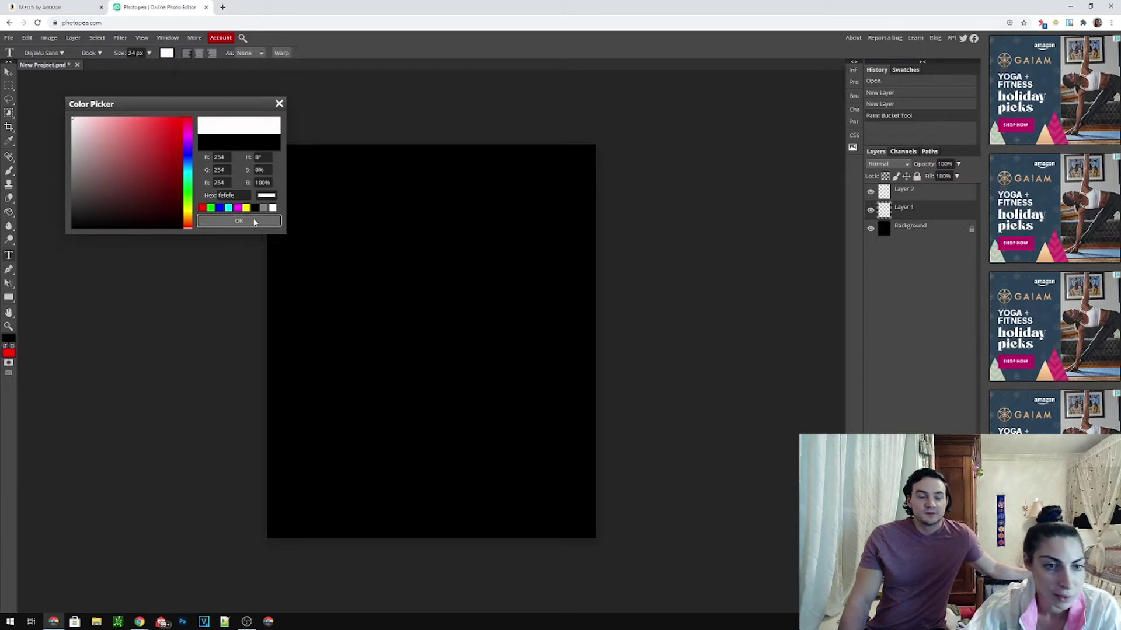
pyautogui.click(242, 221)
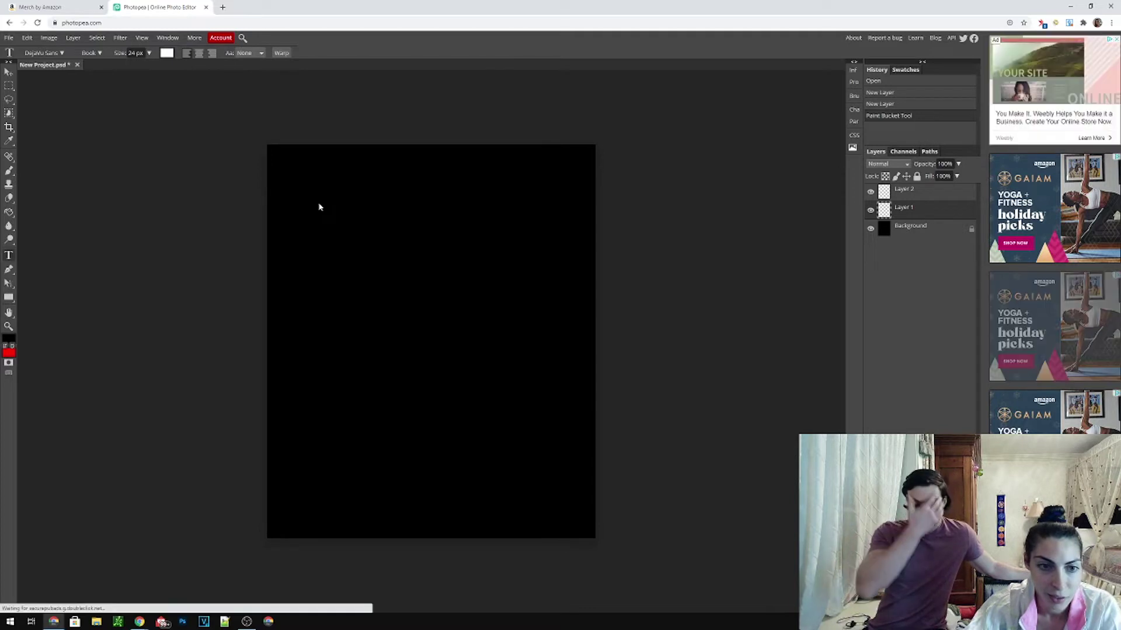
# - Draw a text box on the upper canvas and stretch it from the left edge to the right edge
pyautogui.moveTo(286, 178); pyautogui.dragTo(586, 312)
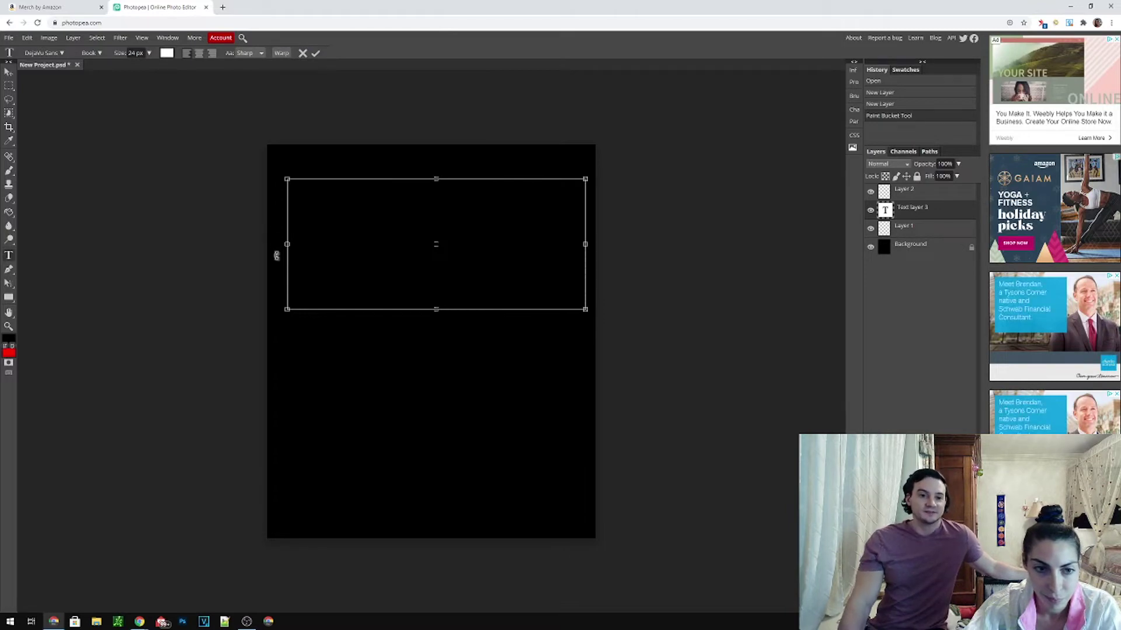
pyautogui.moveTo(286, 245); pyautogui.dragTo(267, 244)
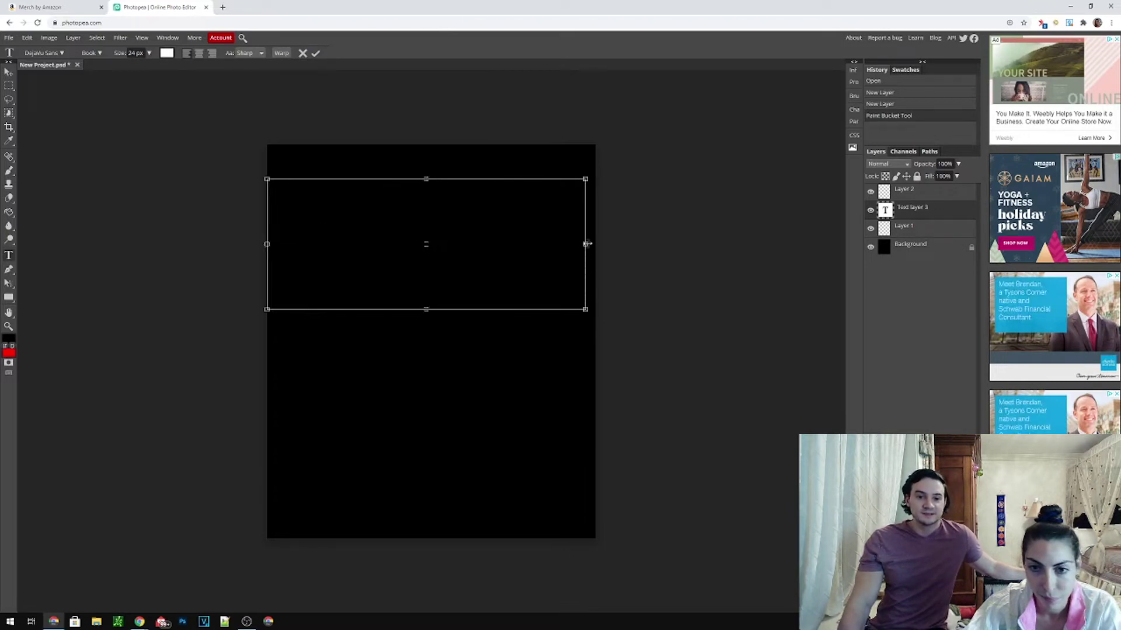
pyautogui.moveTo(587, 244); pyautogui.dragTo(586, 246)
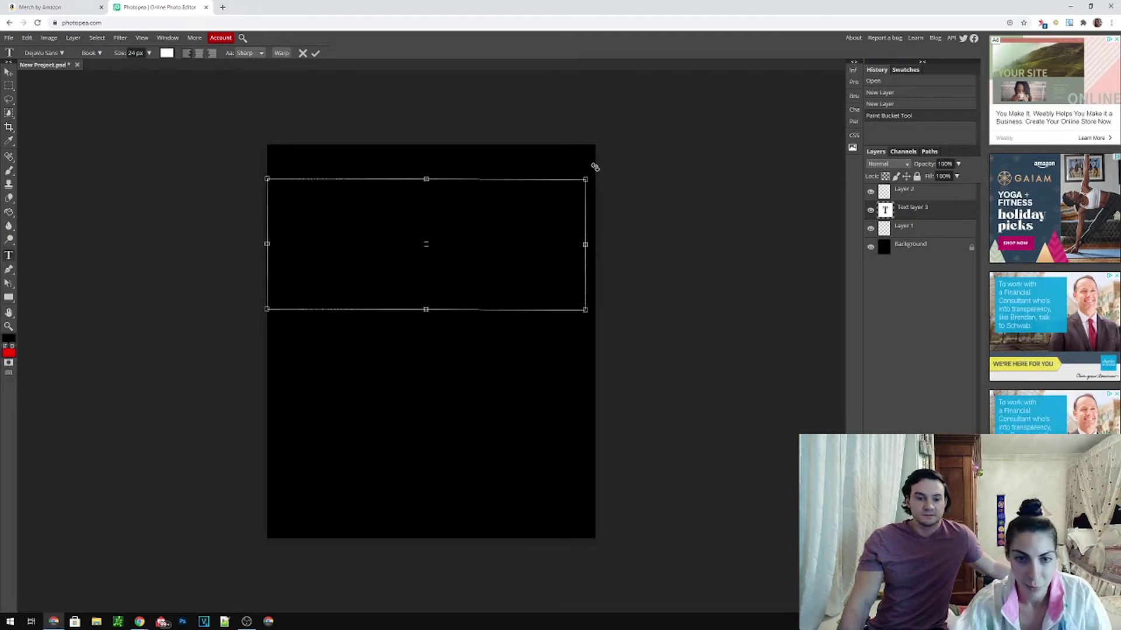
pyautogui.moveTo(586, 245); pyautogui.dragTo(595, 245)
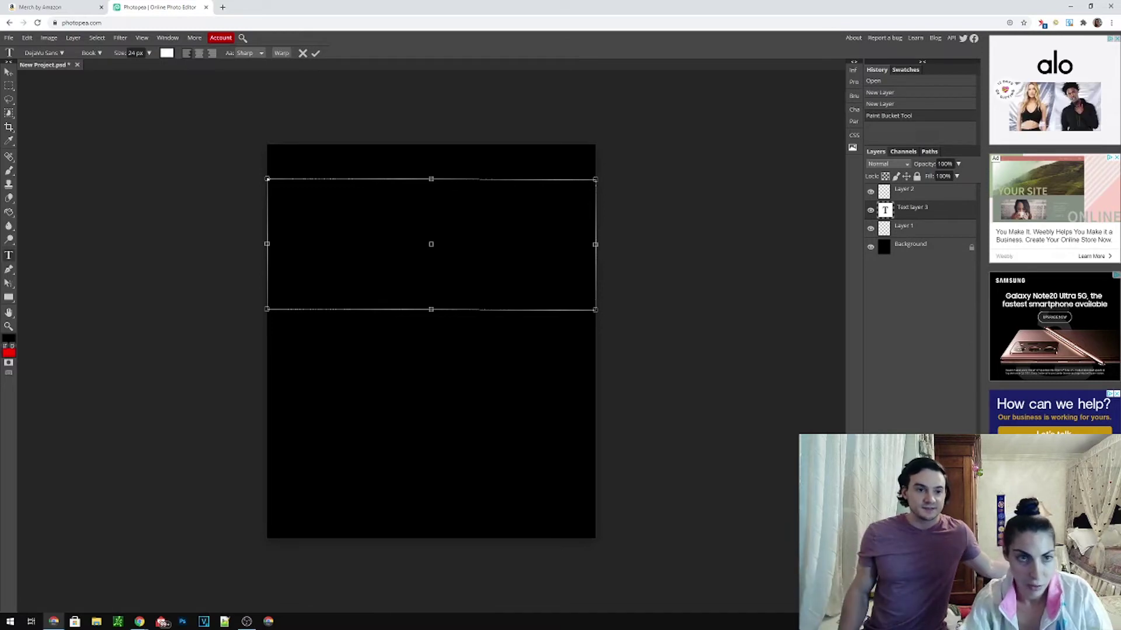
# - Set the text size to 901 px and centre-align the text
pyautogui.click(150, 53)
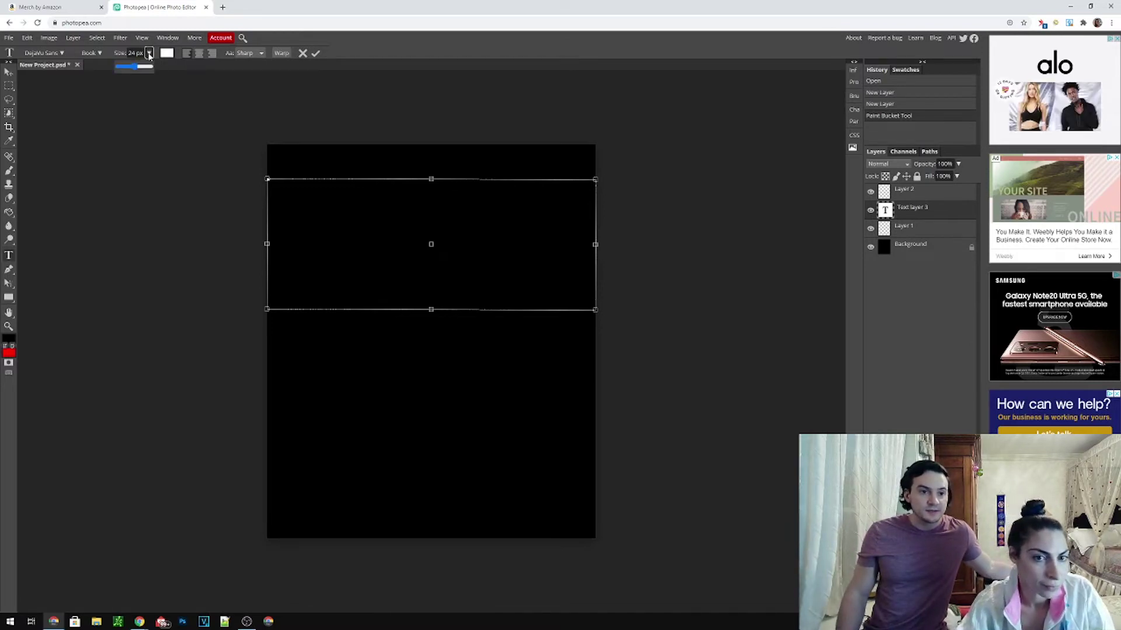
pyautogui.click(142, 67)
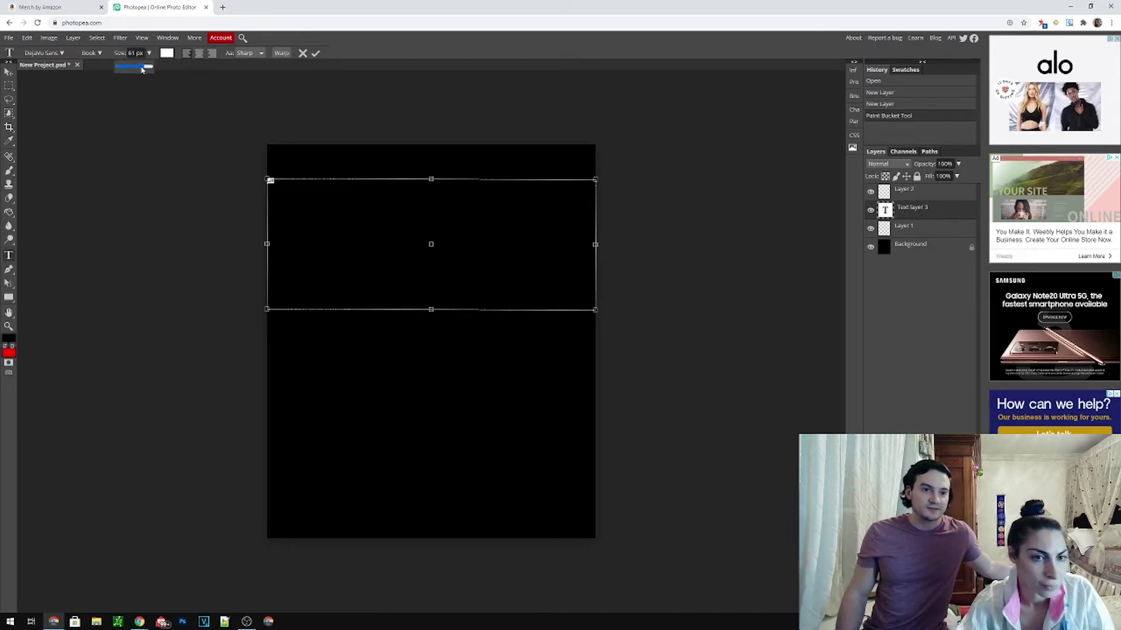
pyautogui.click(132, 52)
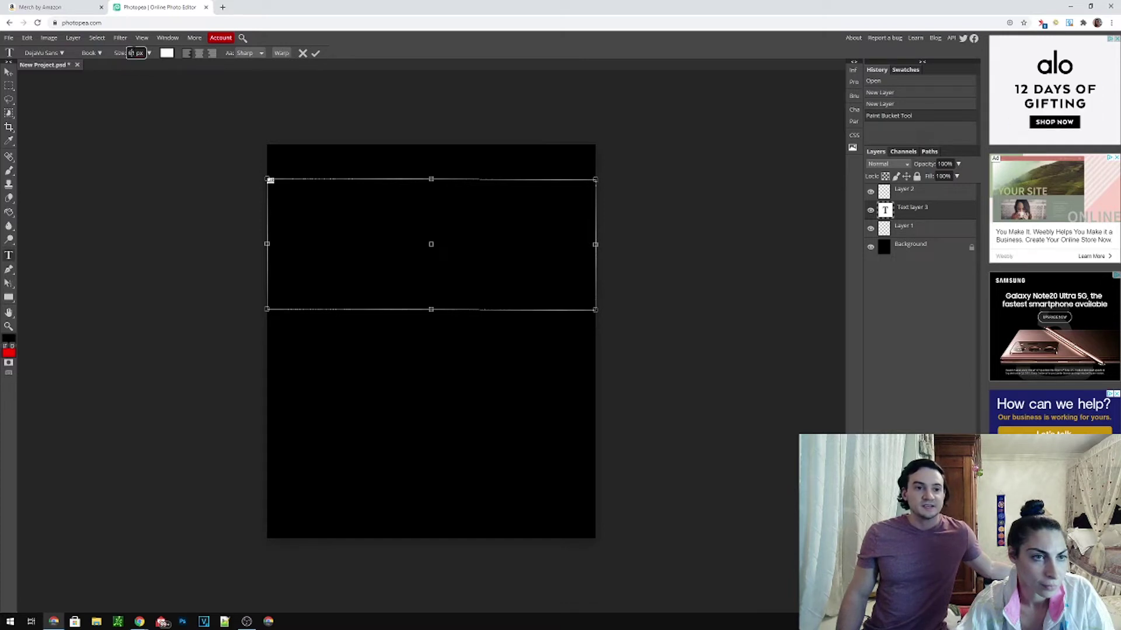
pyautogui.write('901')
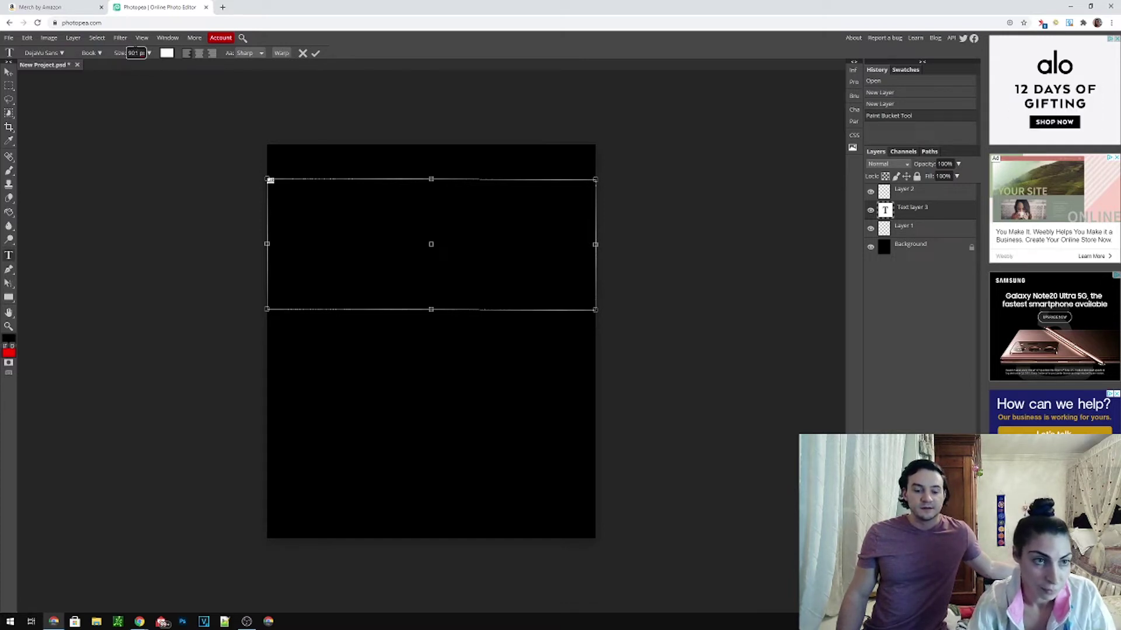
pyautogui.press('Return')
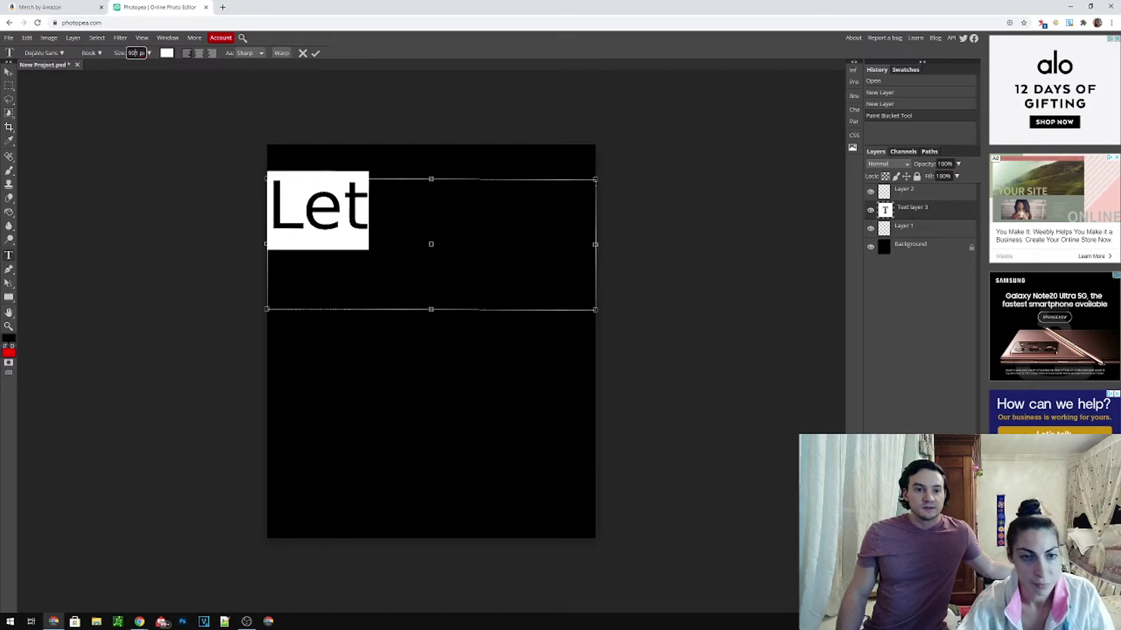
pyautogui.click(369, 213)
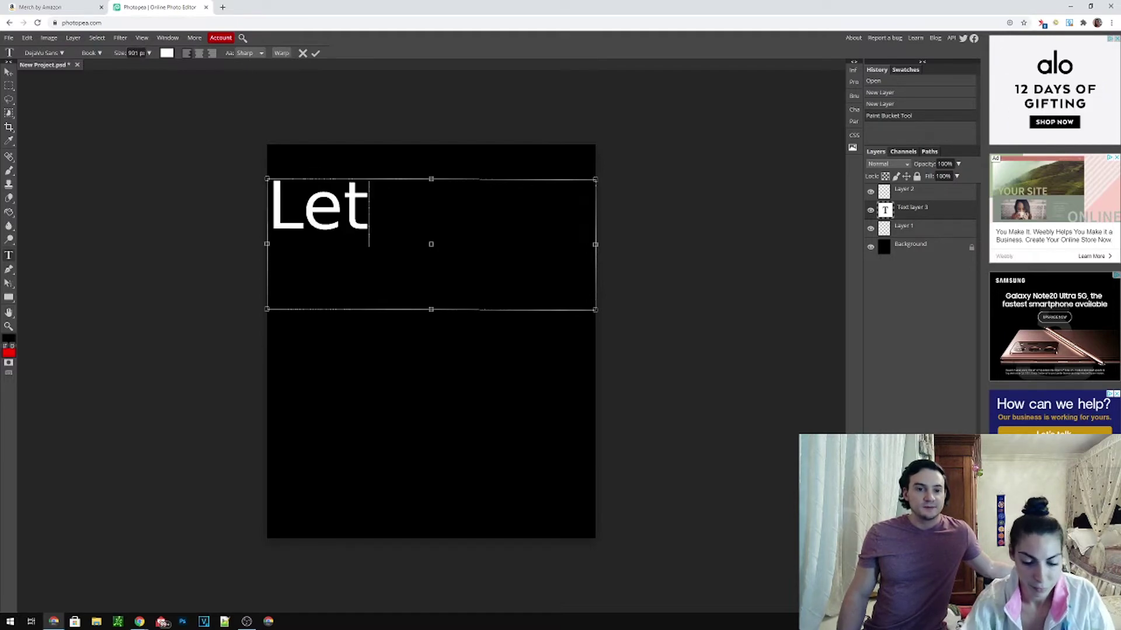
pyautogui.click(199, 53)
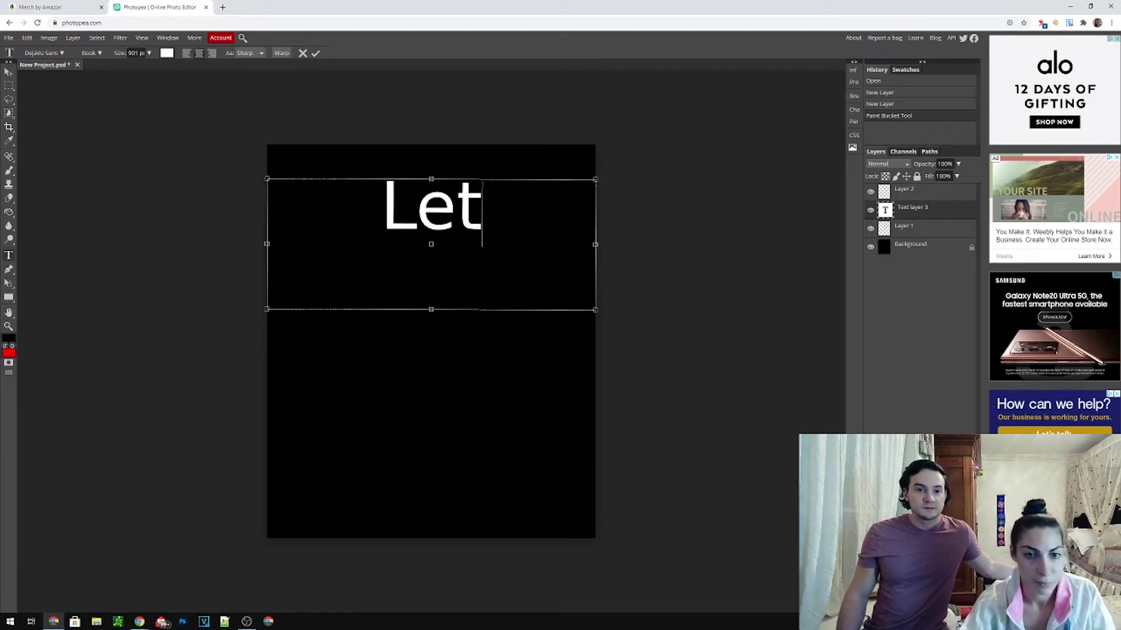
# - Stack Let, It and GO on three lines, extend the box down, and select all text
pyautogui.press('Return')
pyautogui.write('It')
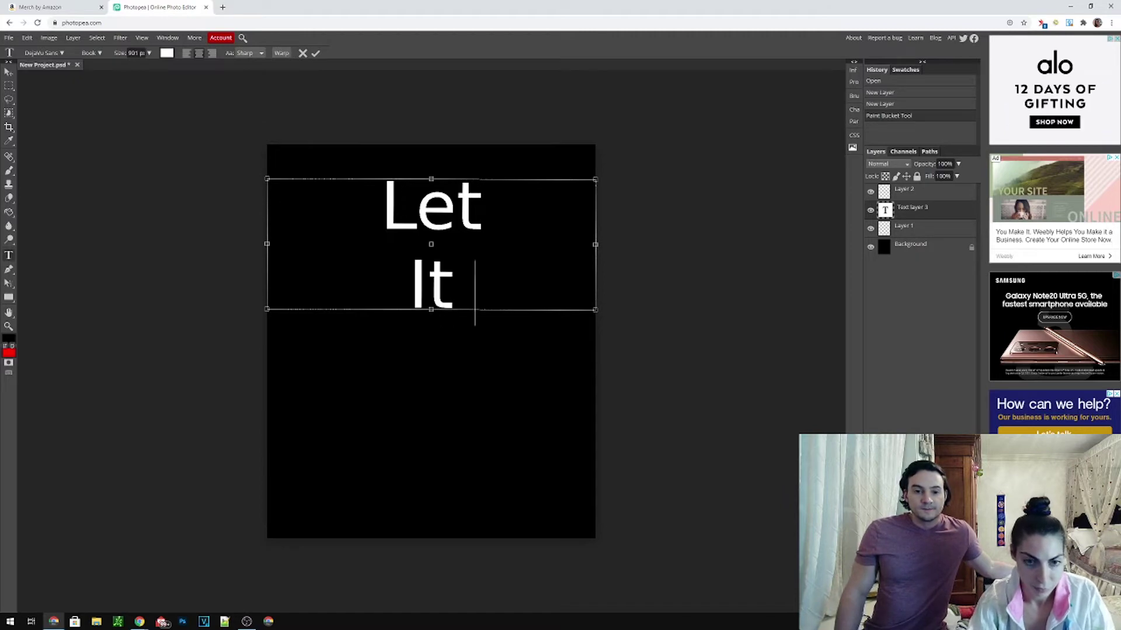
pyautogui.press('Return')
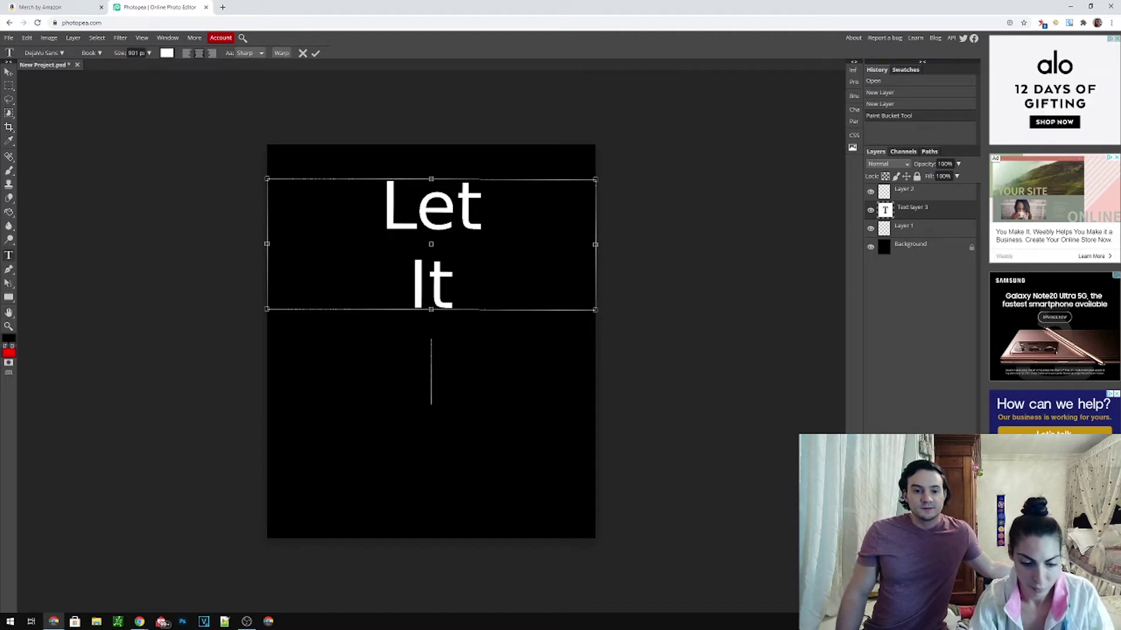
pyautogui.press('BackSpace')
pyautogui.press('BackSpace')
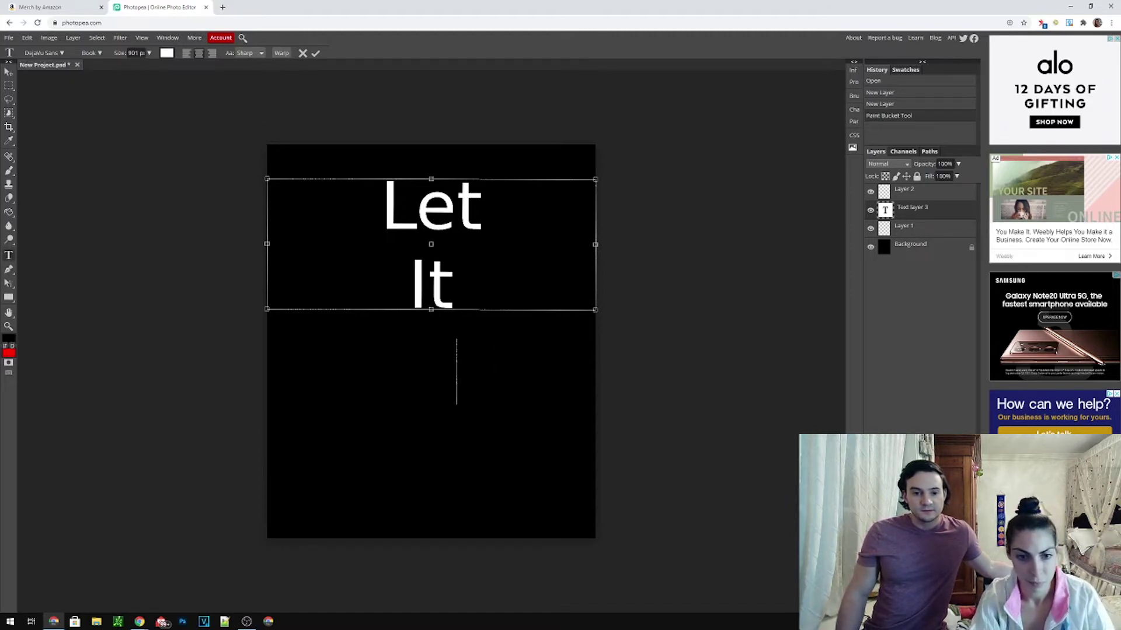
pyautogui.moveTo(431, 310); pyautogui.dragTo(430, 430)
pyautogui.write('O')
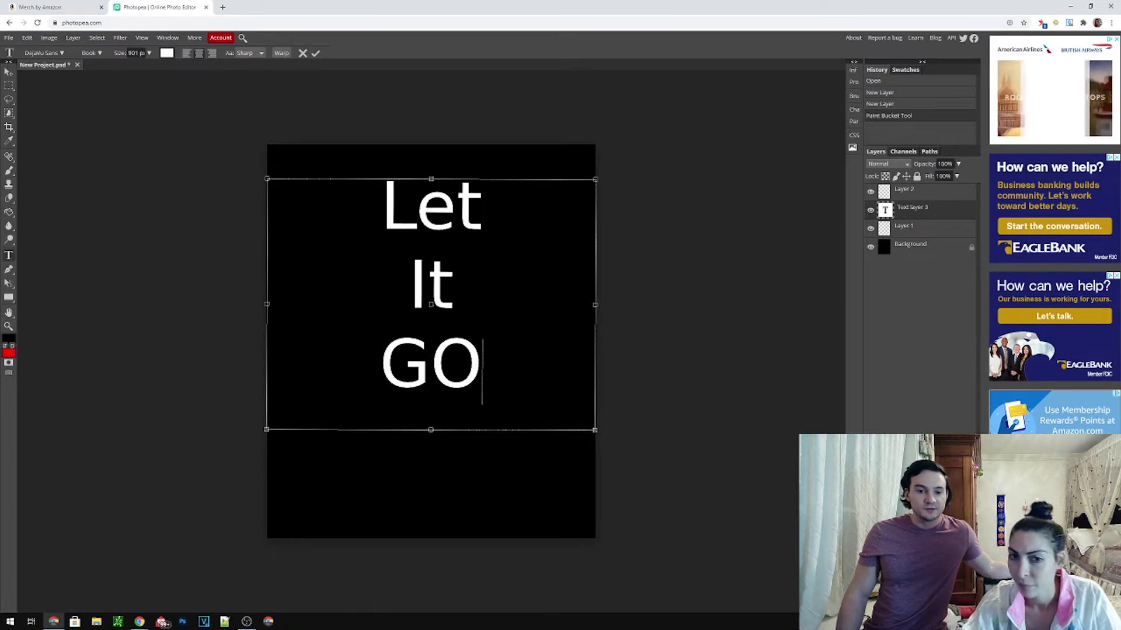
pyautogui.hotkey('shift', 'Left')
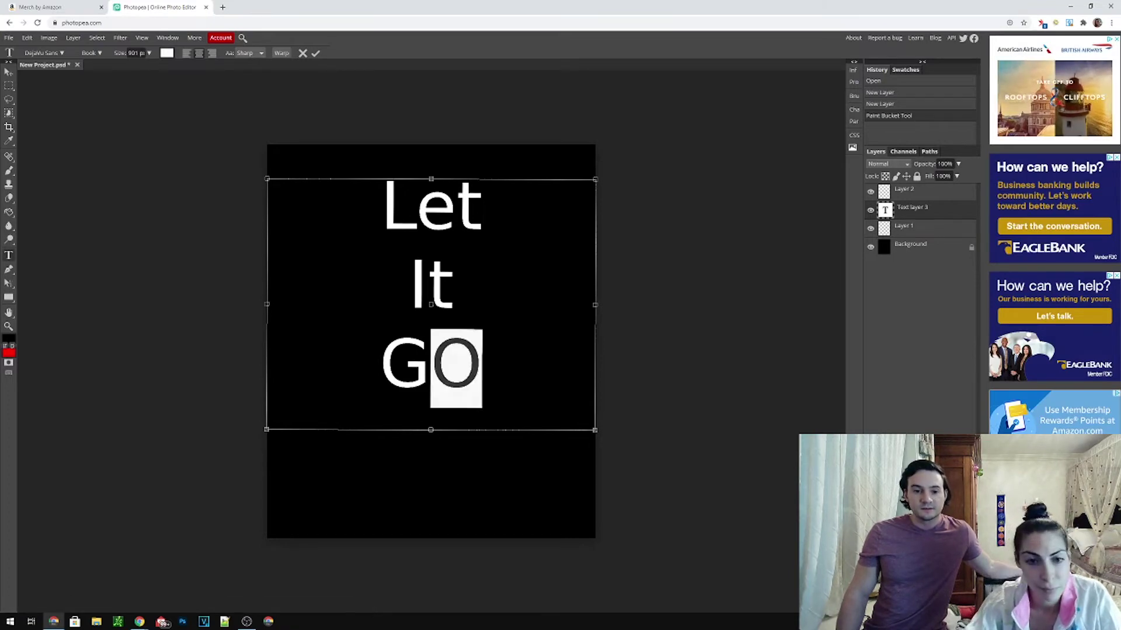
pyautogui.hotkey('ctrl', 'a')
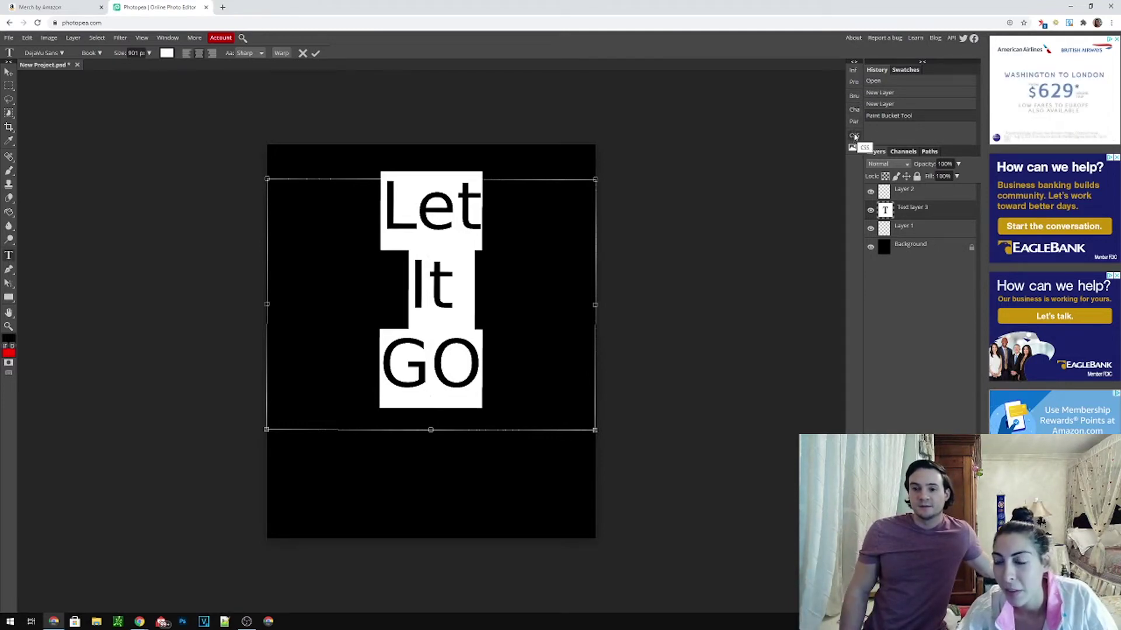
pyautogui.click(854, 111)
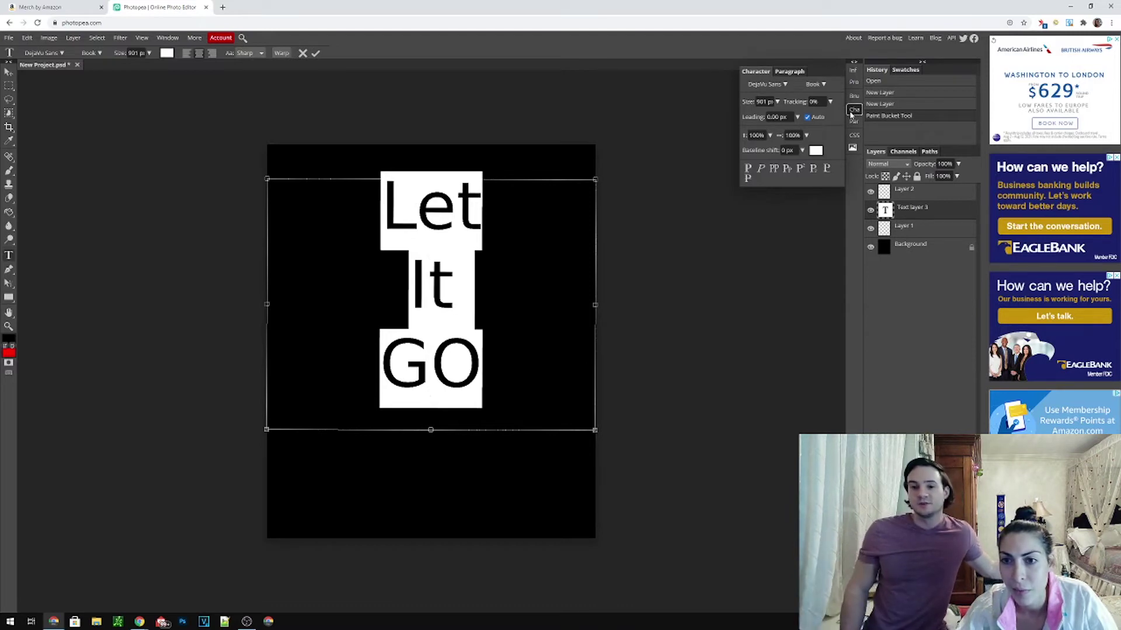
# - Apply All Caps in the Character panel so the text reads LET IT GO
pyautogui.click(774, 170)
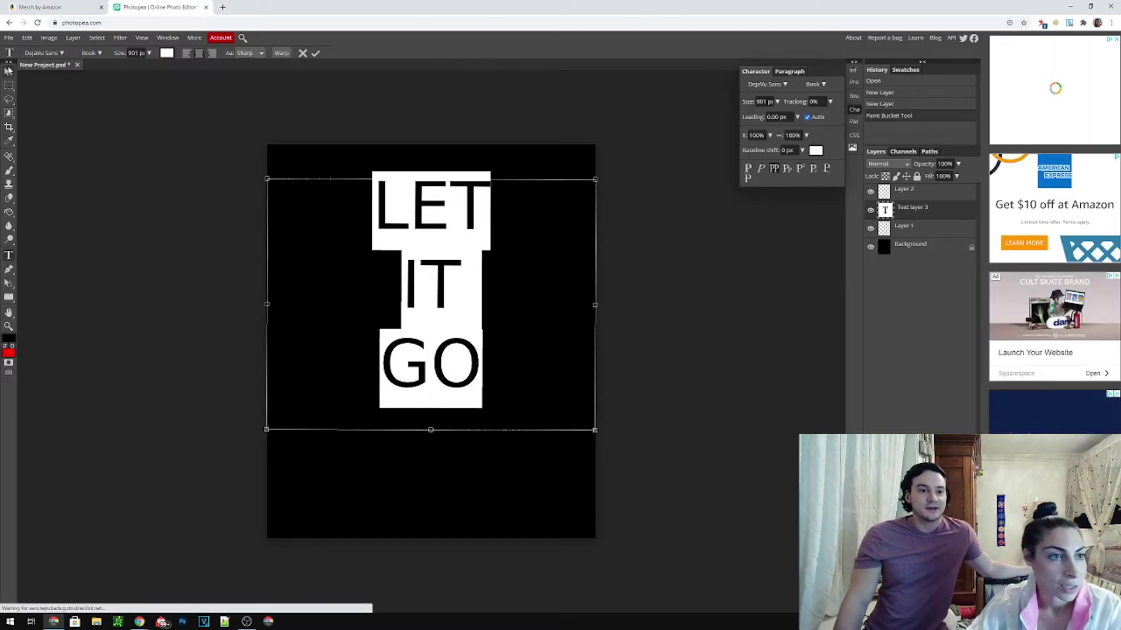
pyautogui.click(63, 54)
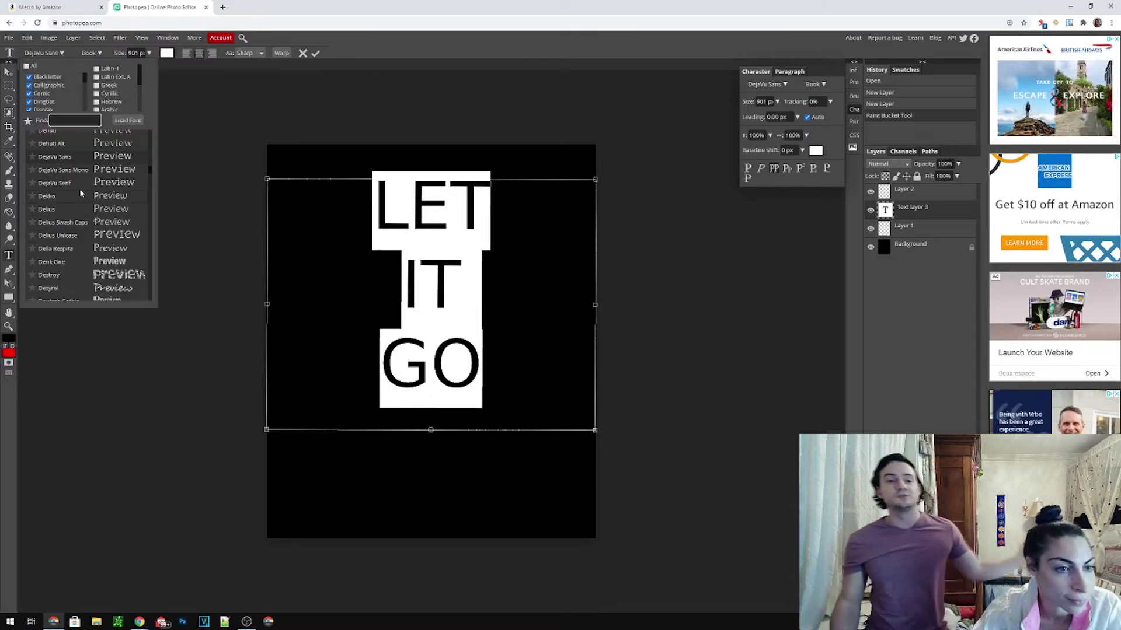
# - Try the Destroy and then the Diplomata SC fonts on the text
pyautogui.click(98, 275)
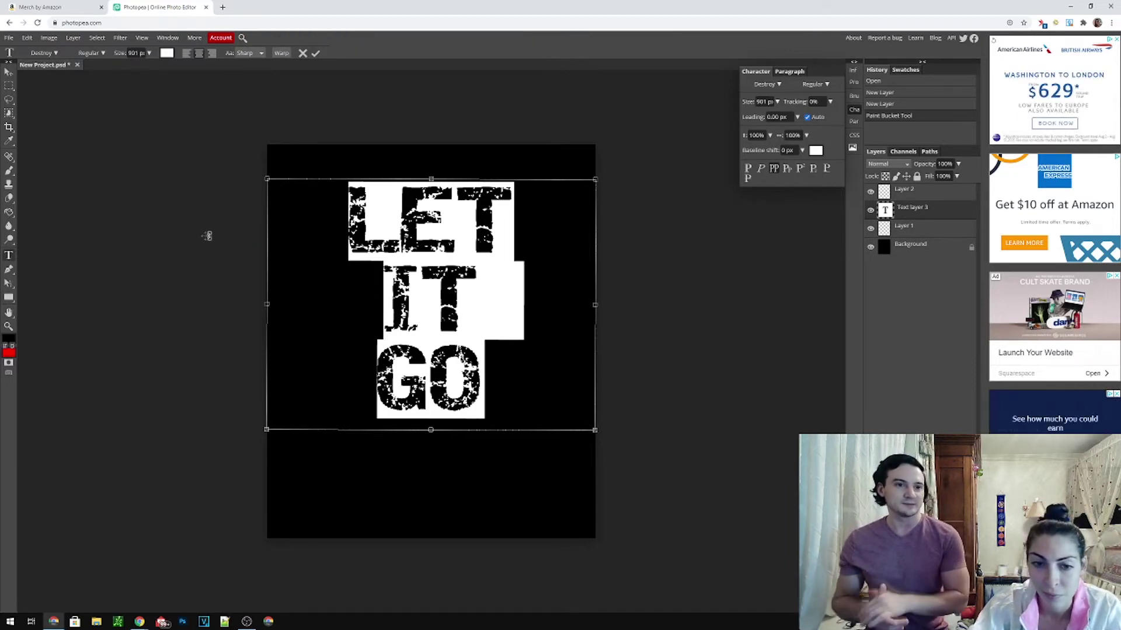
pyautogui.click(485, 383)
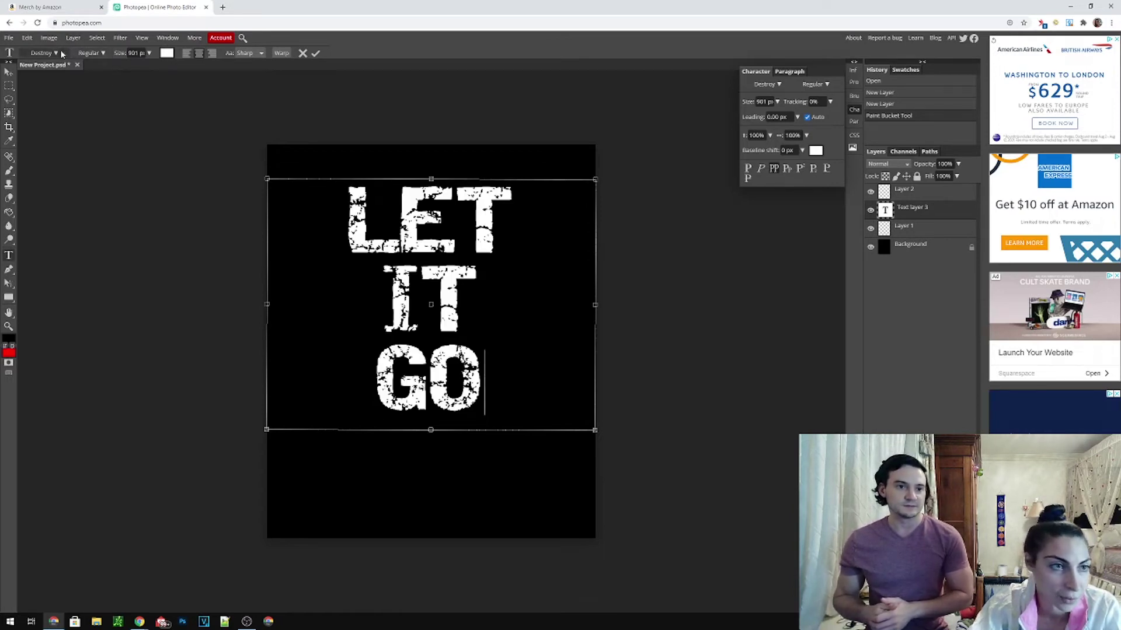
pyautogui.hotkey('ctrl', 'a')
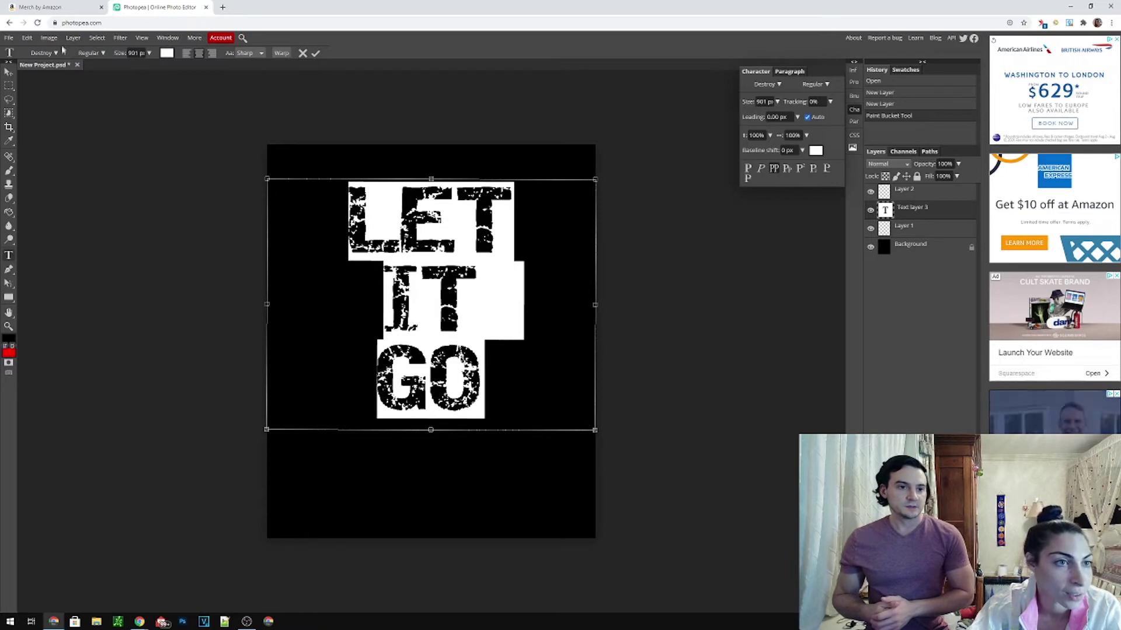
pyautogui.click(44, 52)
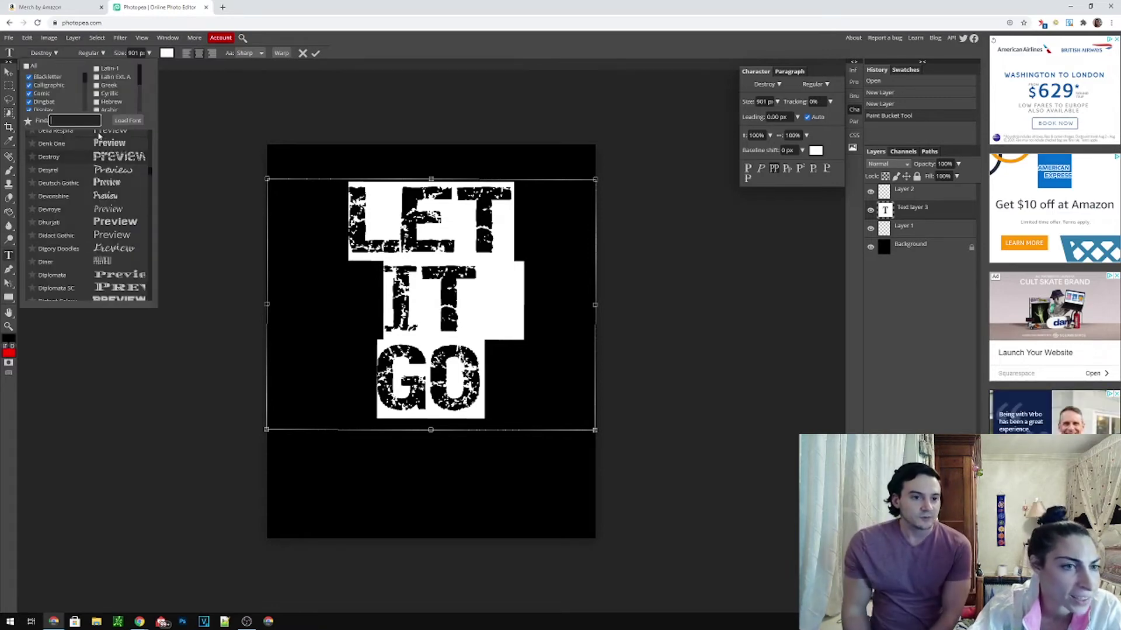
pyautogui.scroll(-3, 127, 216)
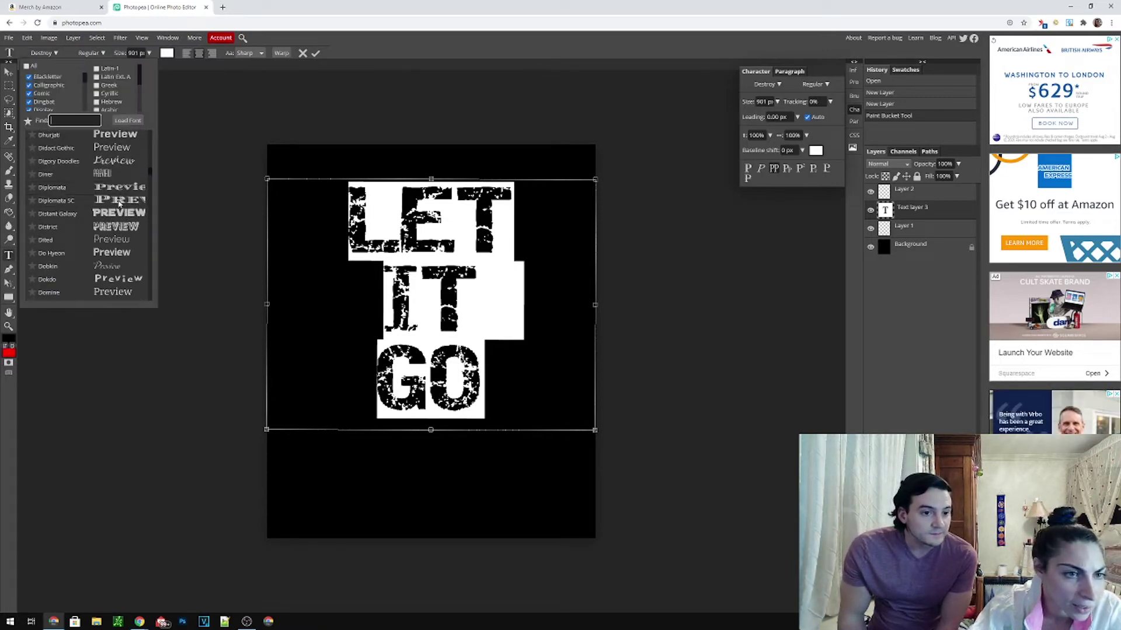
pyautogui.click(119, 200)
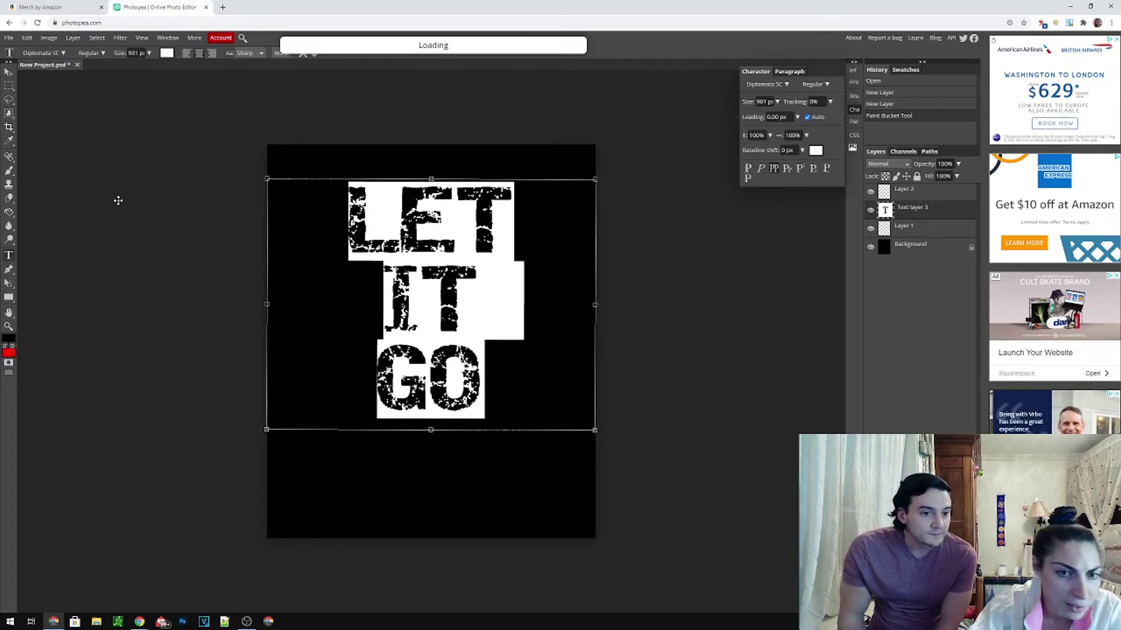
# - Set the text in the brush-style Edo font
pyautogui.click(51, 54)
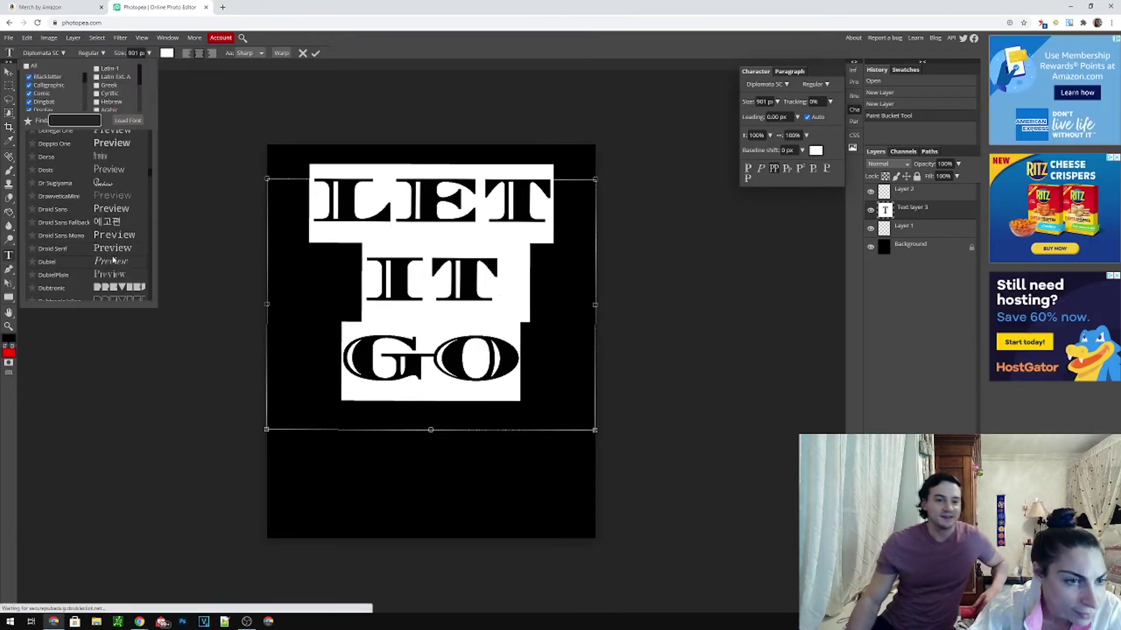
pyautogui.scroll(-1, 122, 247)
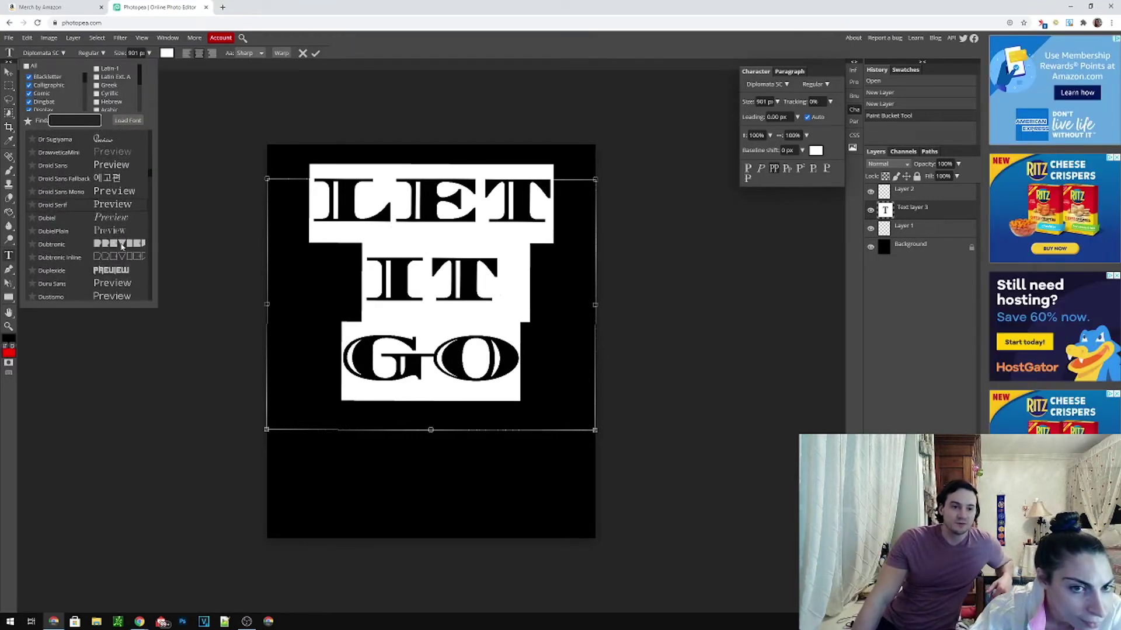
pyautogui.scroll(-2, 122, 246)
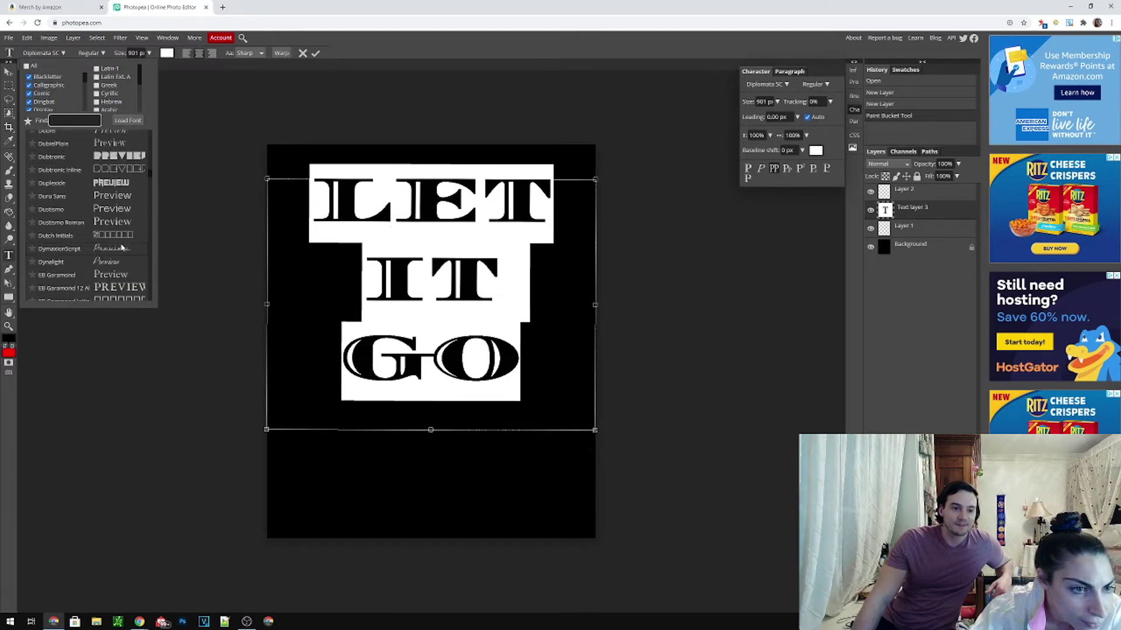
pyautogui.scroll(-2, 122, 247)
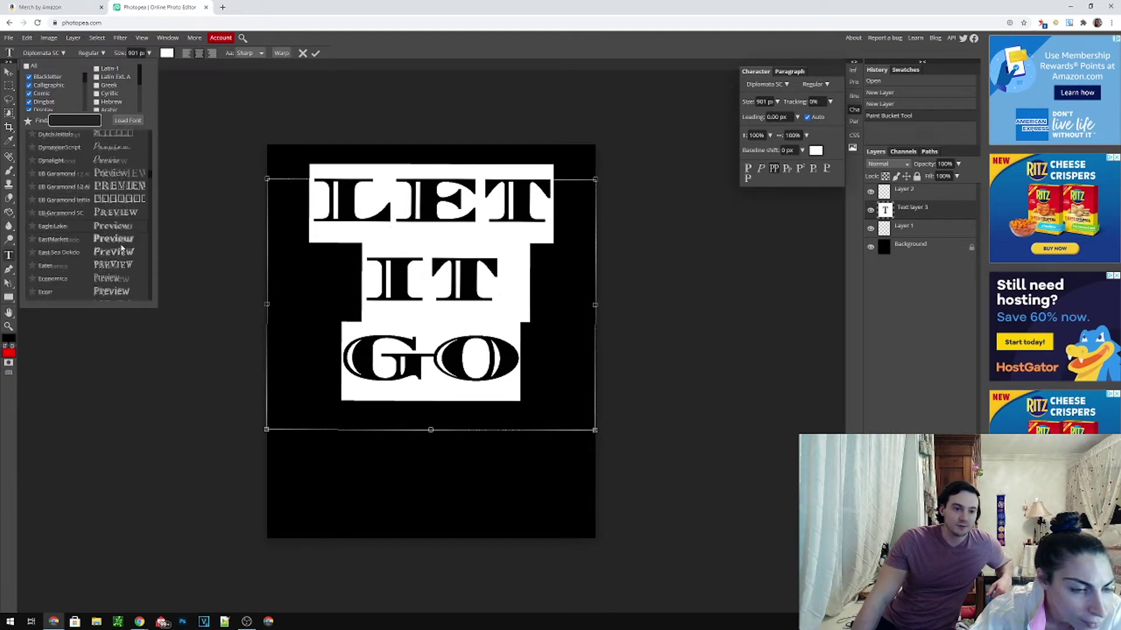
pyautogui.scroll(-3, 122, 247)
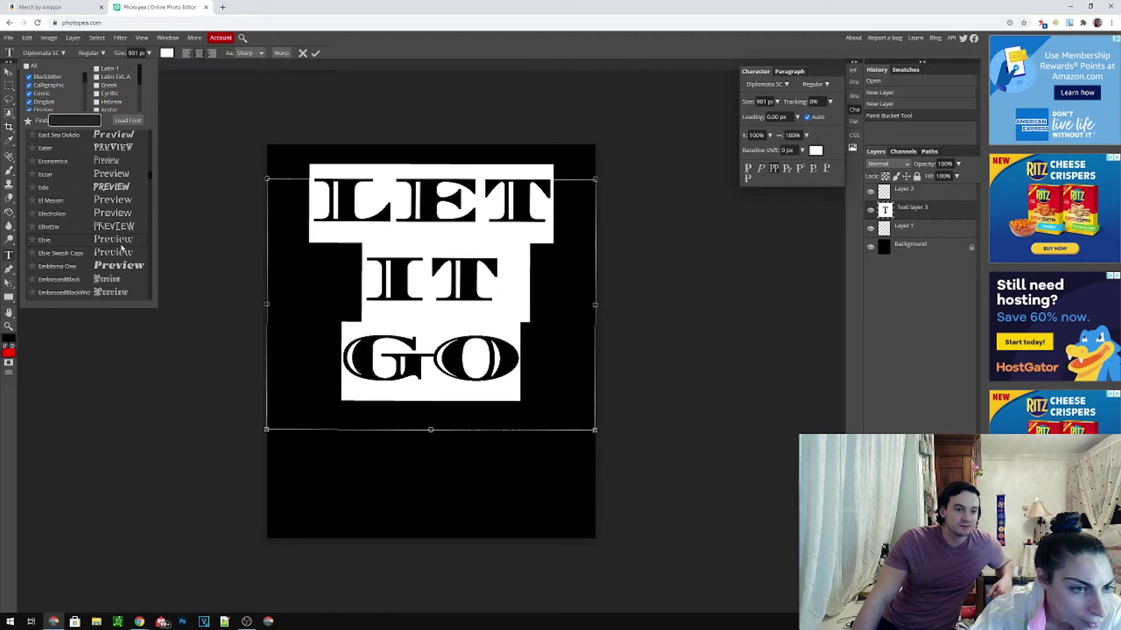
pyautogui.click(109, 188)
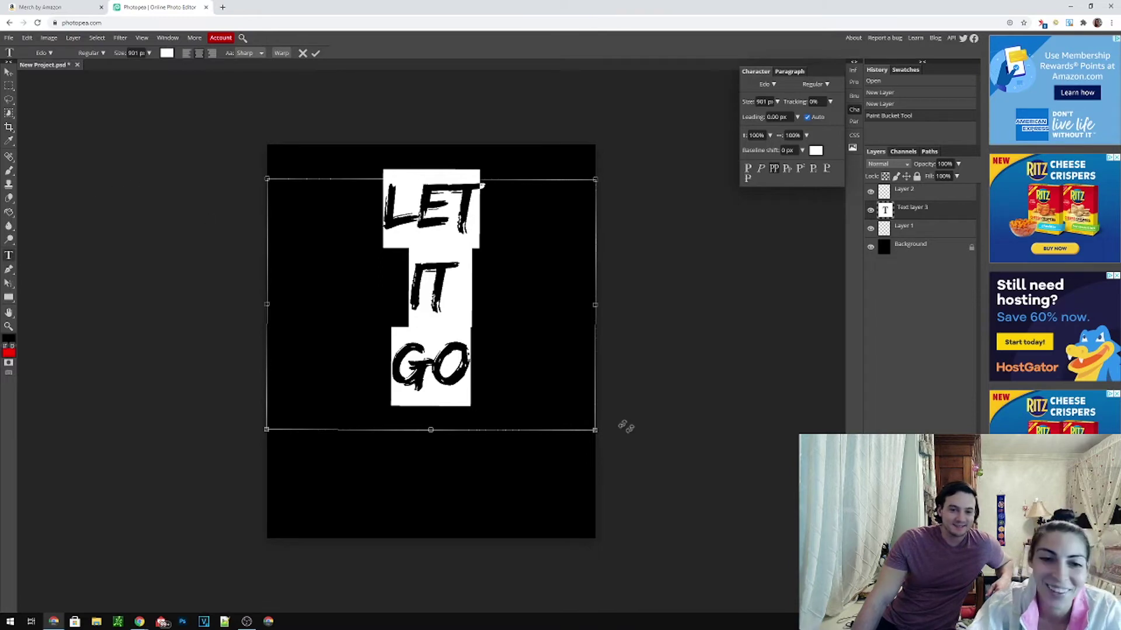
pyautogui.press('Right')
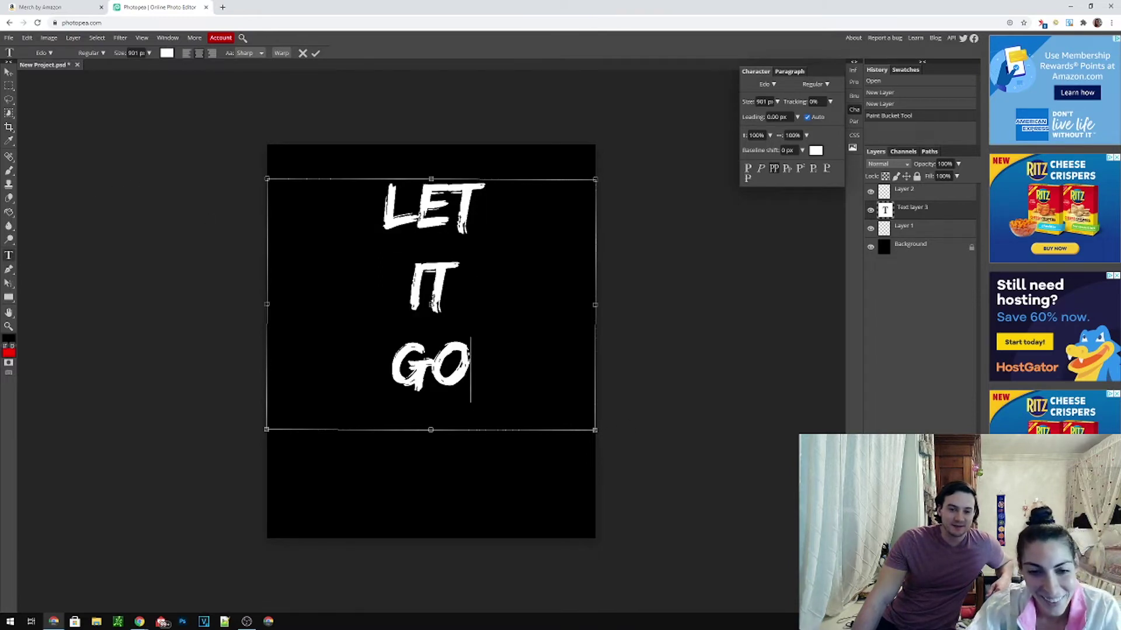
pyautogui.hotkey('ctrl', 't')
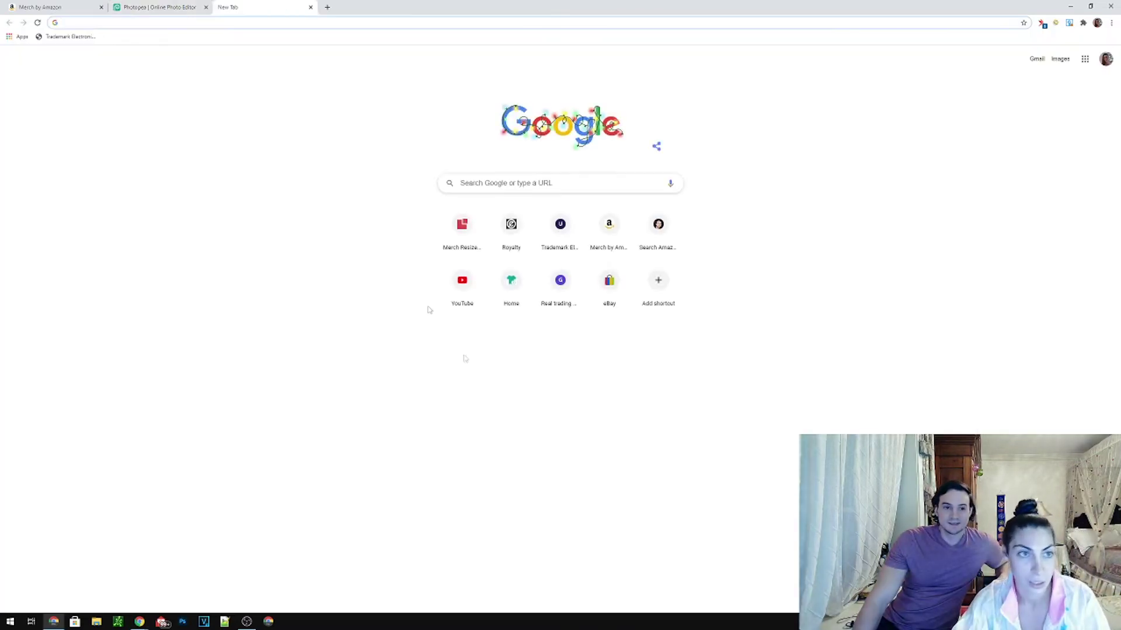
pyautogui.click(54, 9)
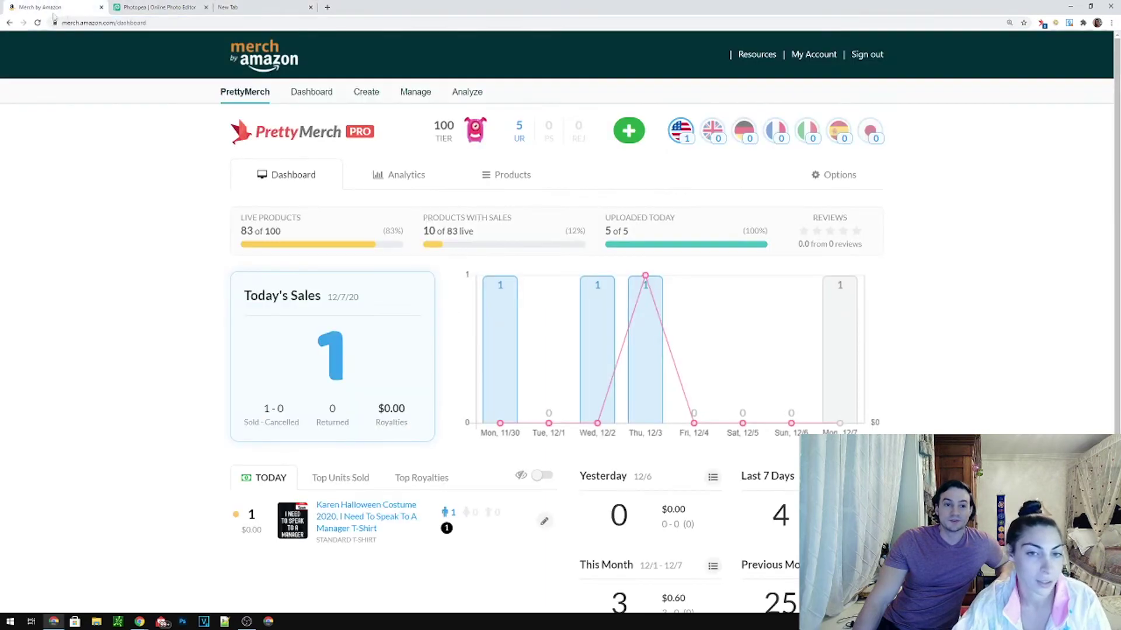
pyautogui.click(158, 7)
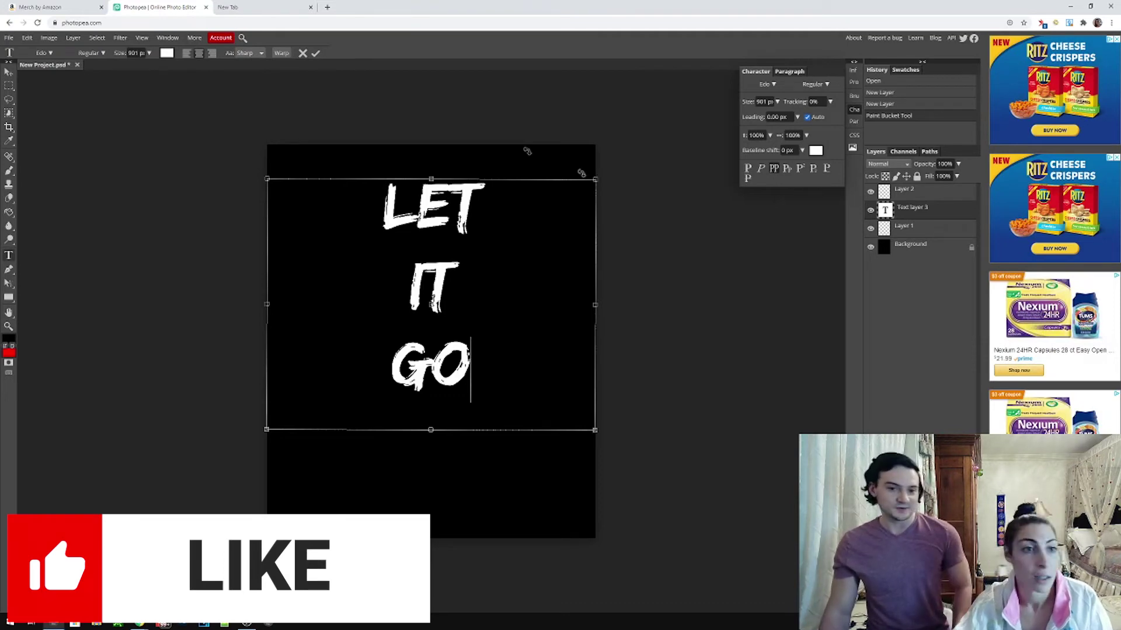
# - Enlarge all of the LET IT GO text to 1401 px
pyautogui.hotkey('ctrl', 'a')
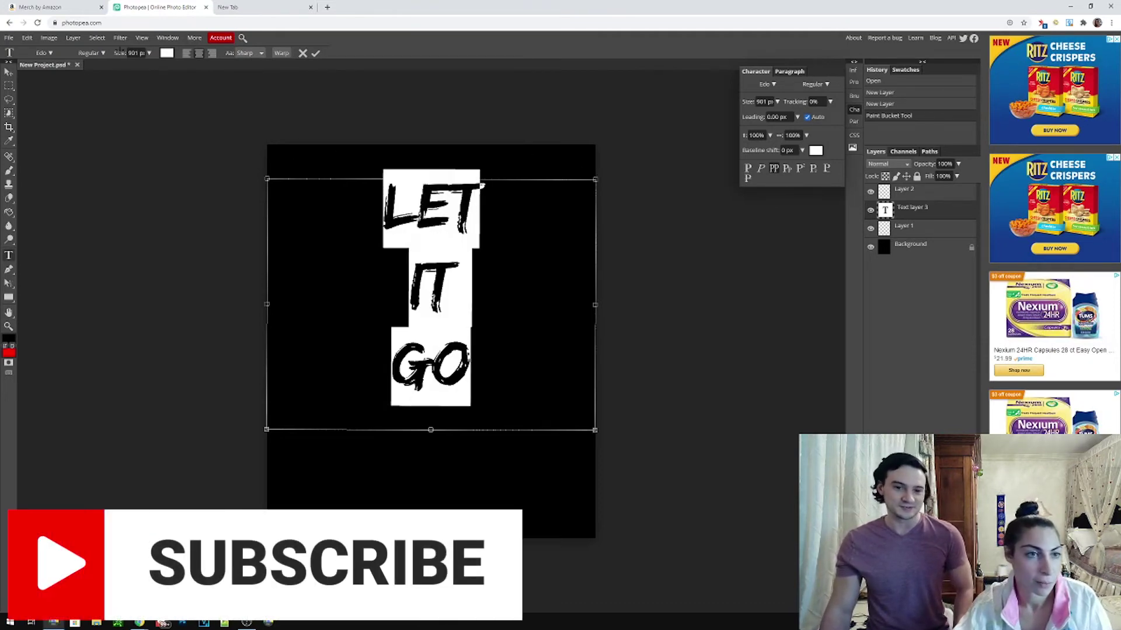
pyautogui.click(134, 52)
pyautogui.press('BackSpace')
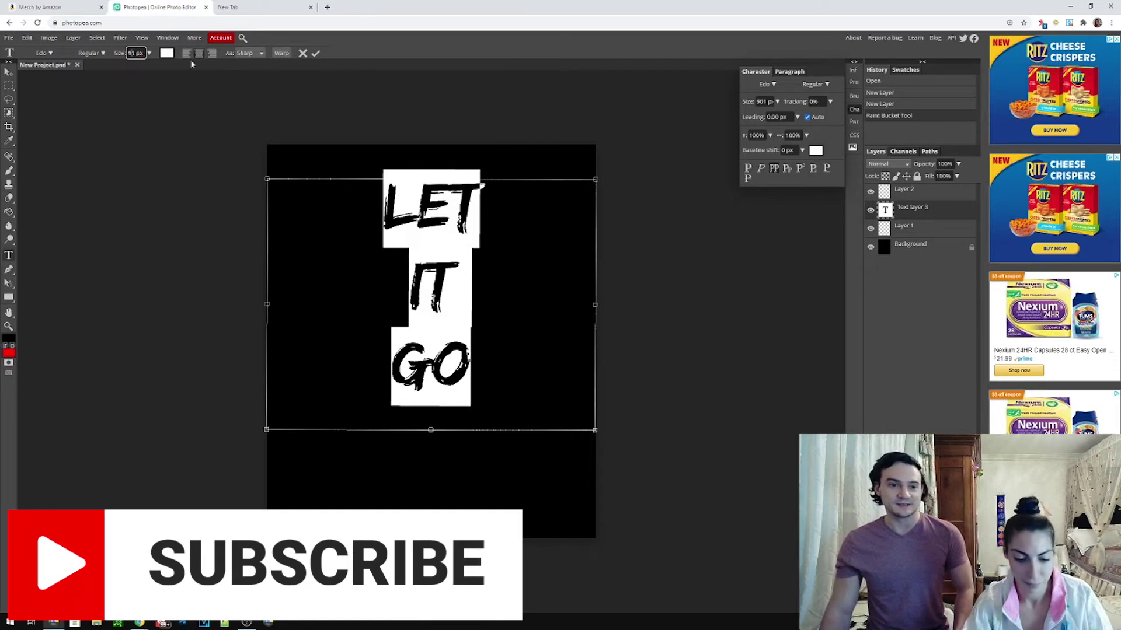
pyautogui.press('BackSpace')
pyautogui.write('401')
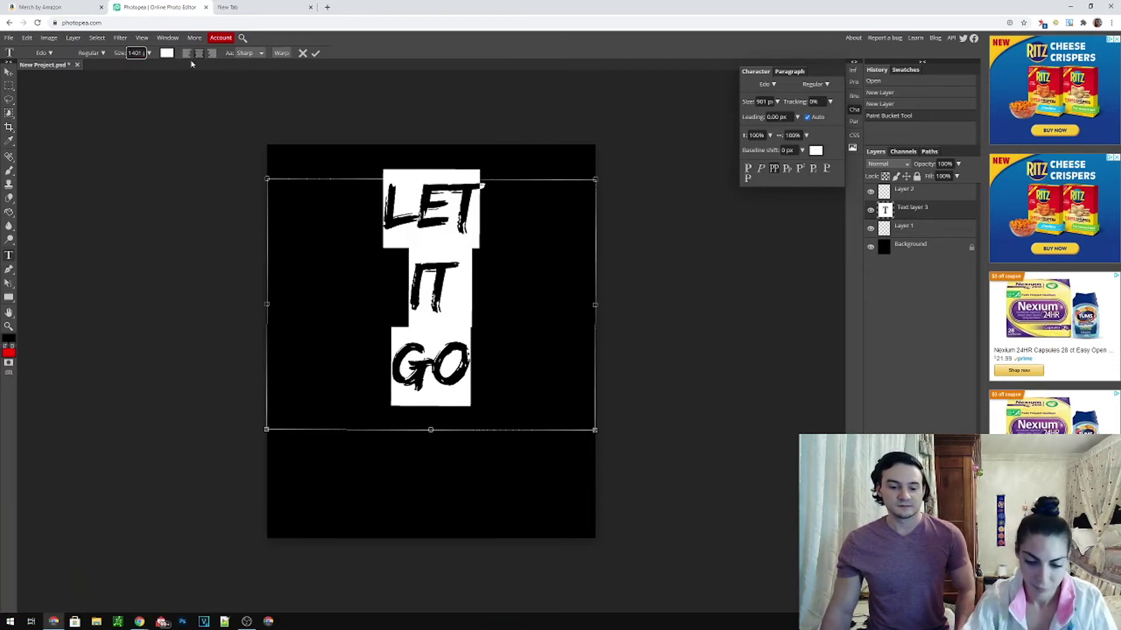
pyautogui.press('Return')
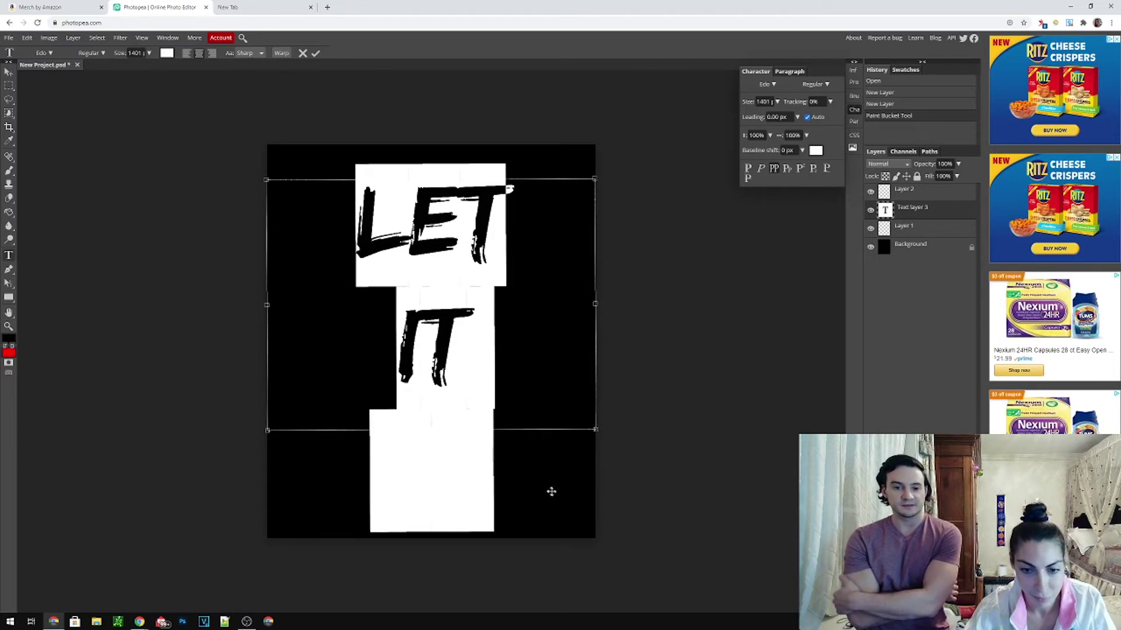
pyautogui.click(461, 358)
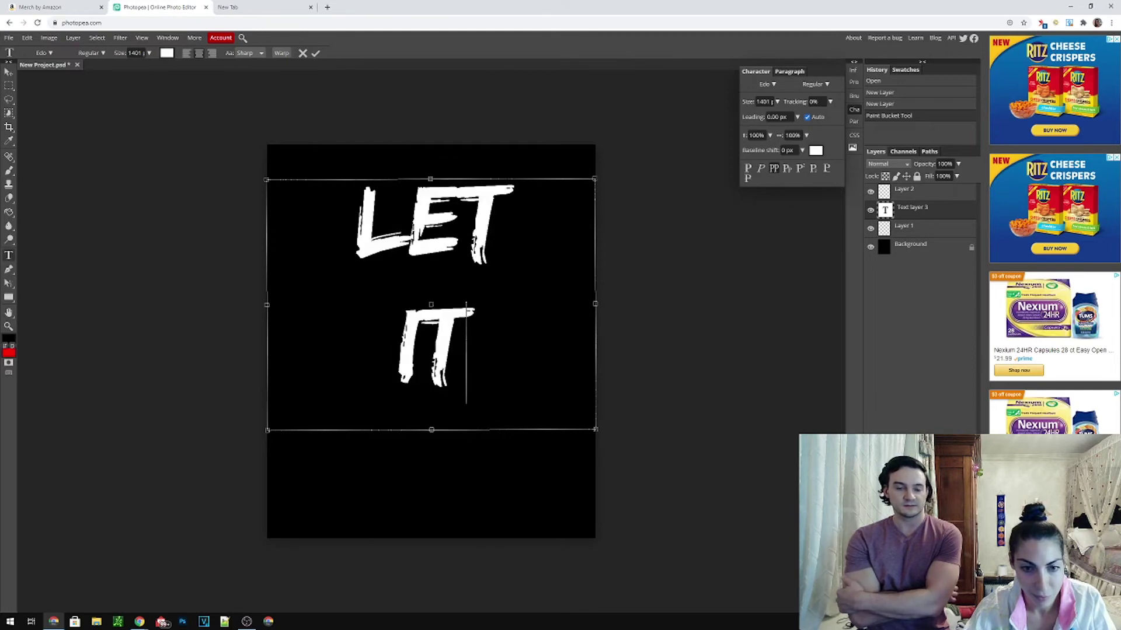
# - Stretch the text box down and up so GO shows and the box spans the canvas height
pyautogui.moveTo(432, 430); pyautogui.dragTo(429, 538)
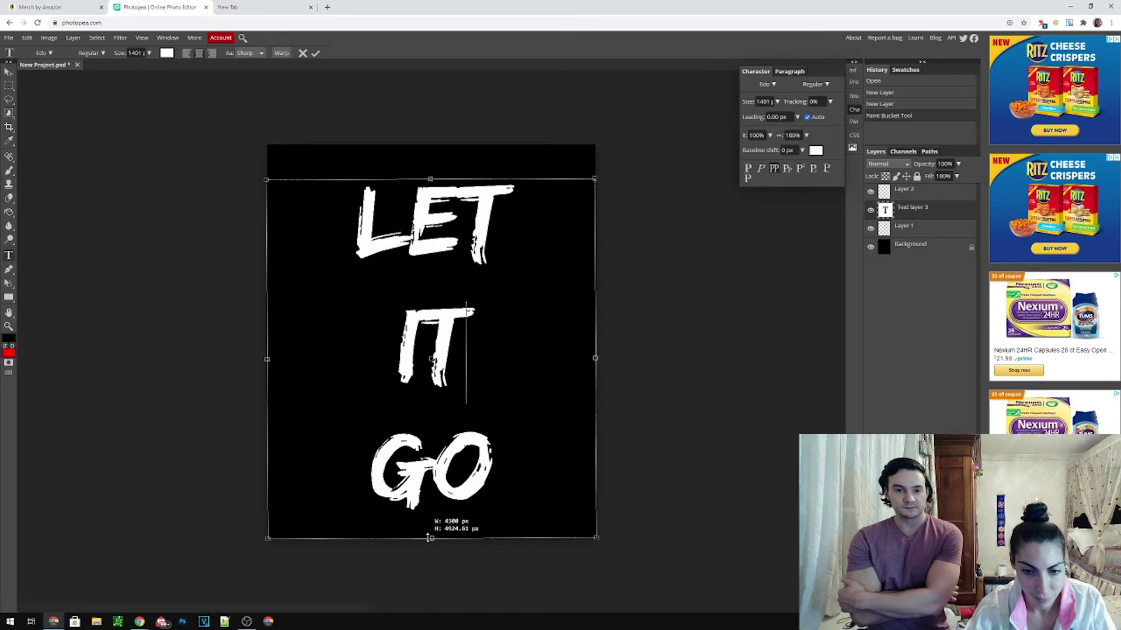
pyautogui.moveTo(430, 179); pyautogui.dragTo(431, 144)
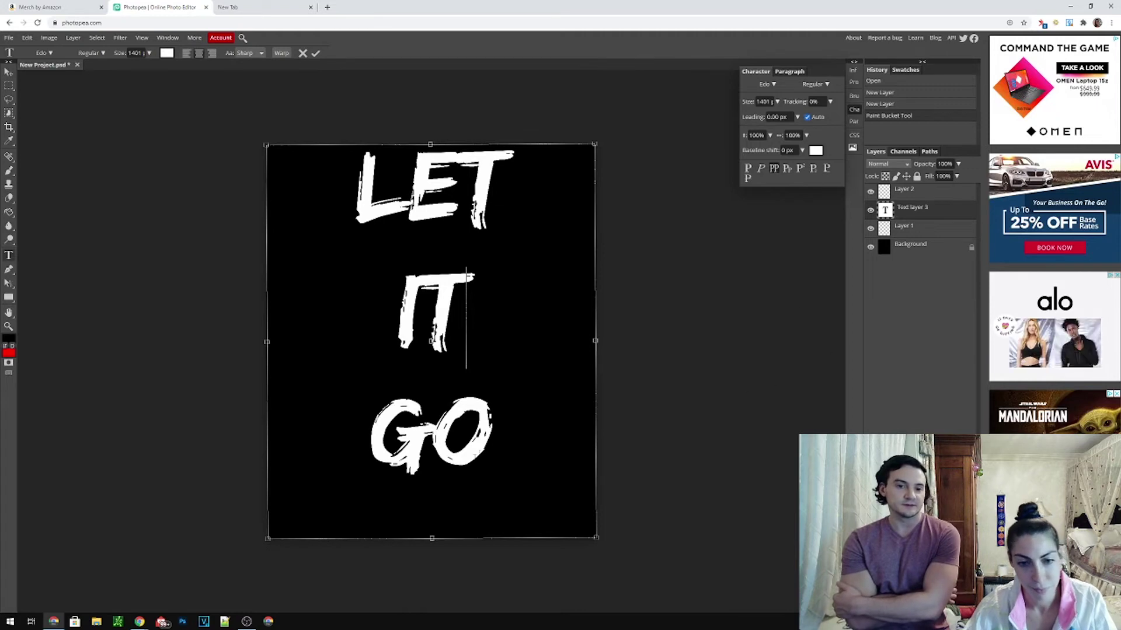
pyautogui.press('Down')
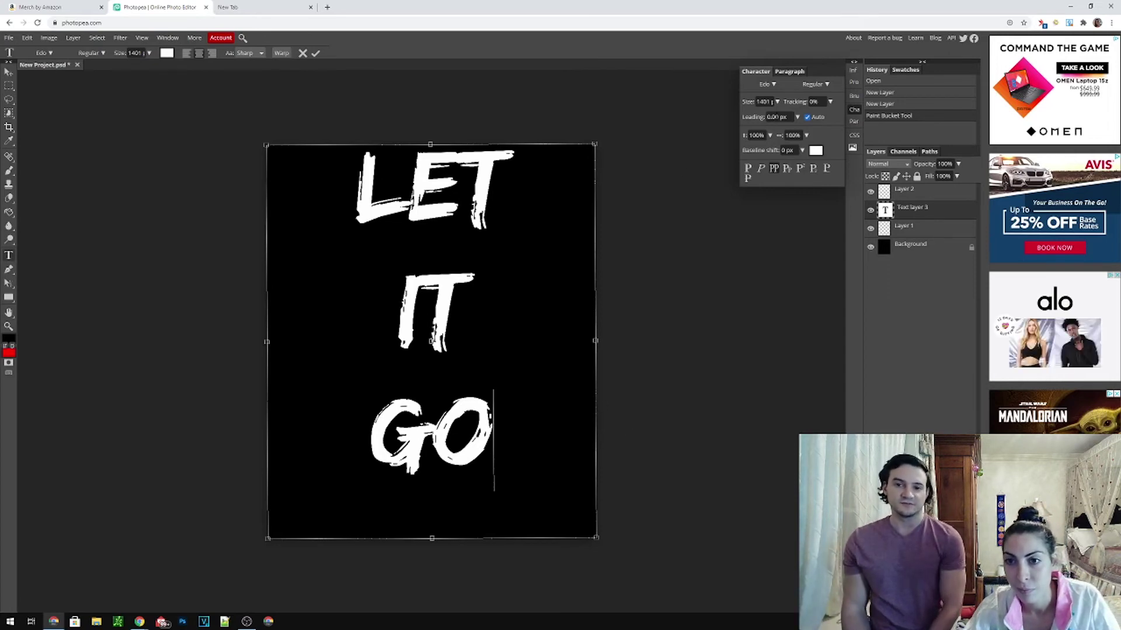
# - Set 1300 px leading on all three lines of LET IT GO and commit the text edit
pyautogui.click(776, 116)
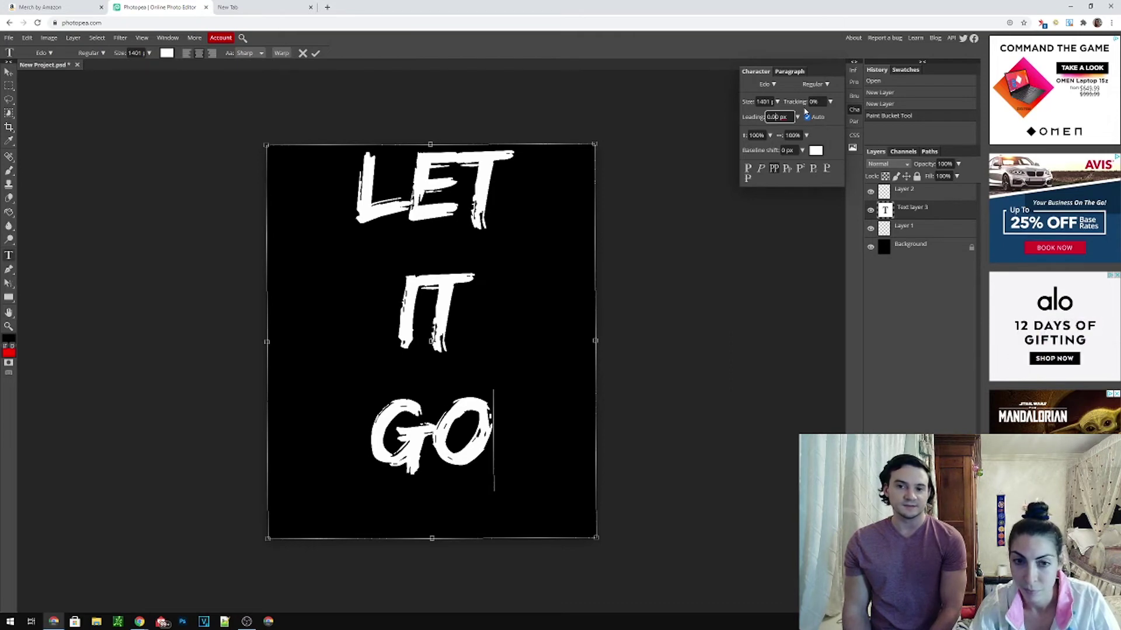
pyautogui.hotkey('ctrl', 'a')
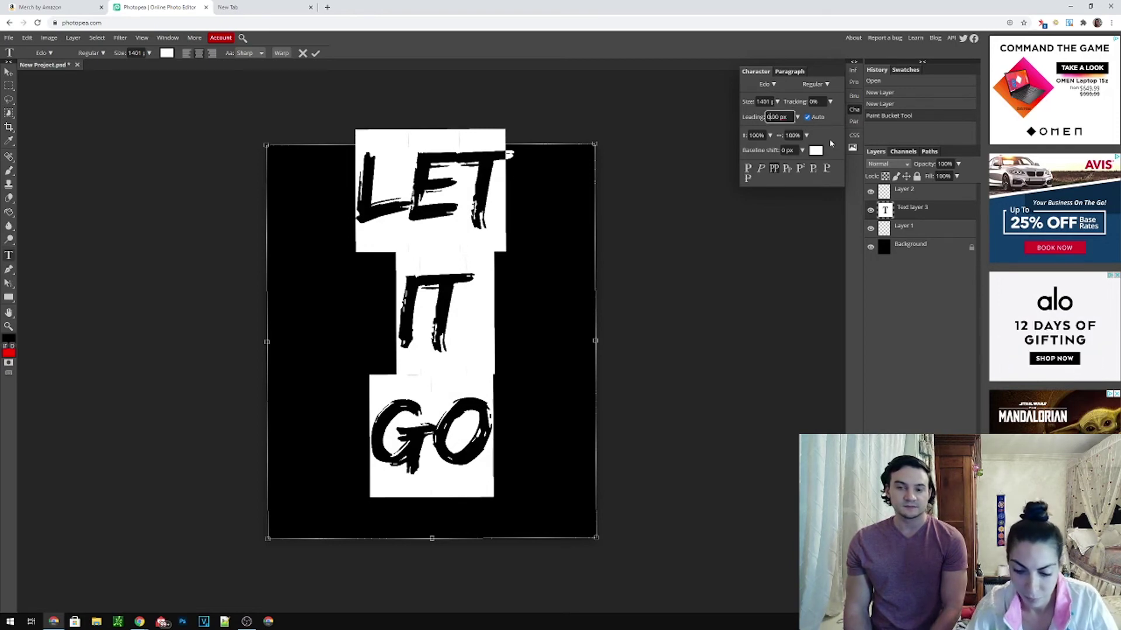
pyautogui.write('13')
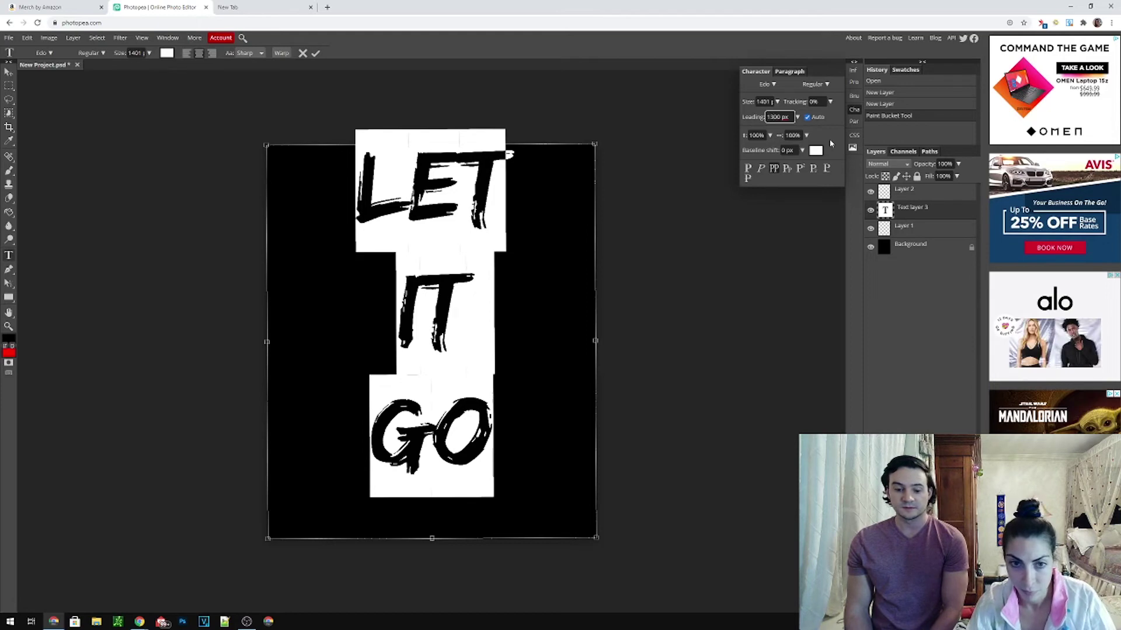
pyautogui.press('Return')
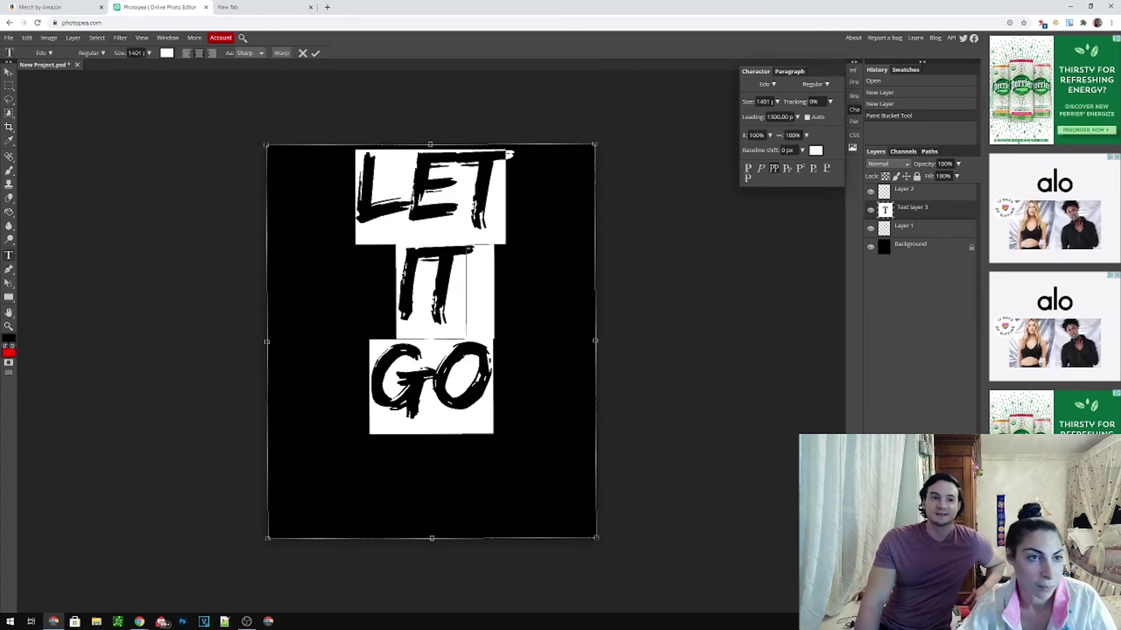
pyautogui.click(136, 53)
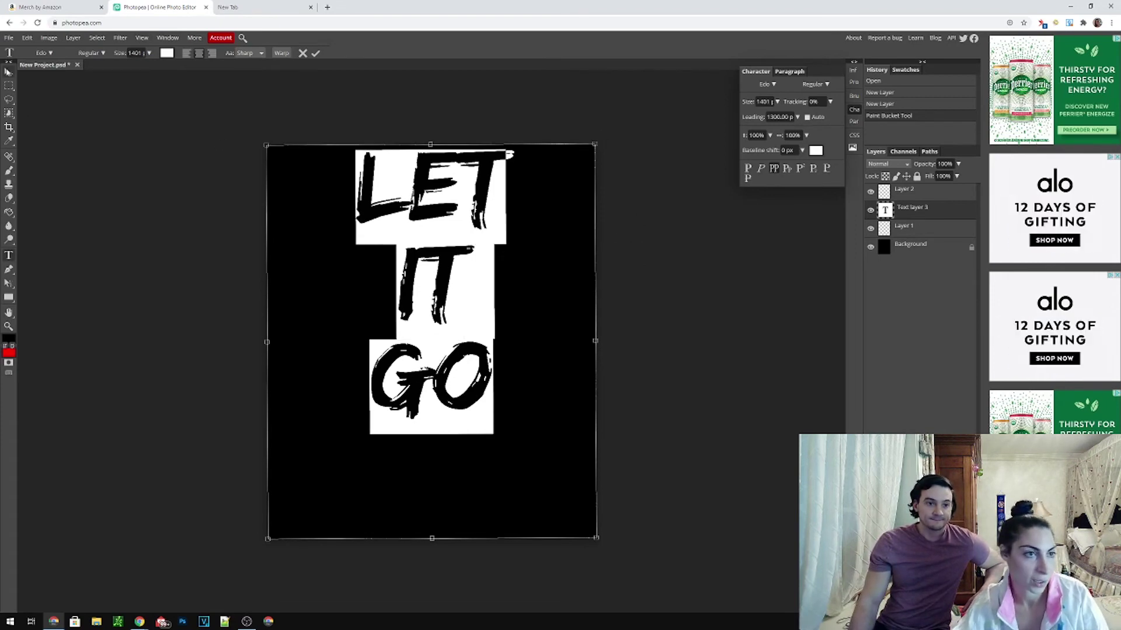
pyautogui.click(9, 71)
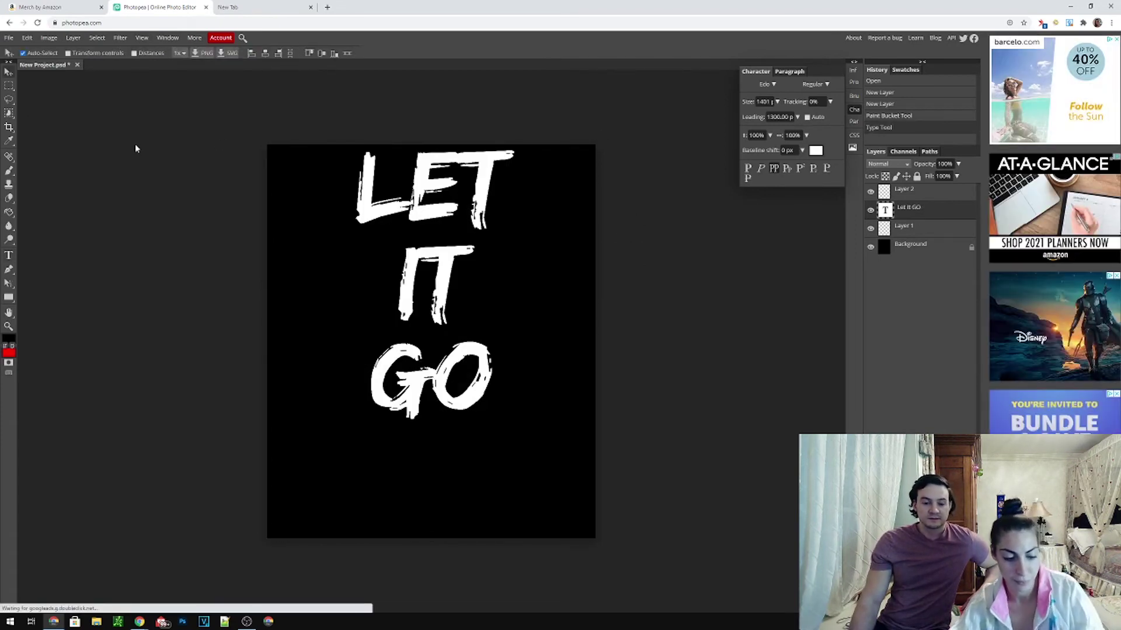
# - Free-transform the LET IT GO text, scaling it up roughly 159% and centring it on the canvas
pyautogui.press('ctrl')
pyautogui.hotkey('ctrl', 't')
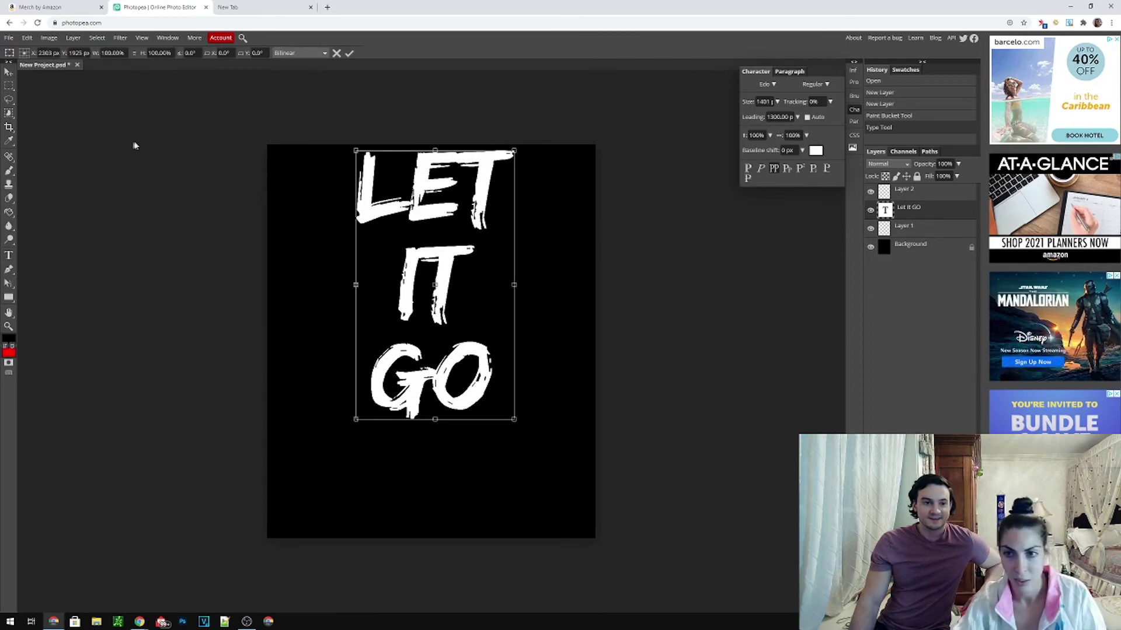
pyautogui.moveTo(513, 150); pyautogui.dragTo(606, 98)
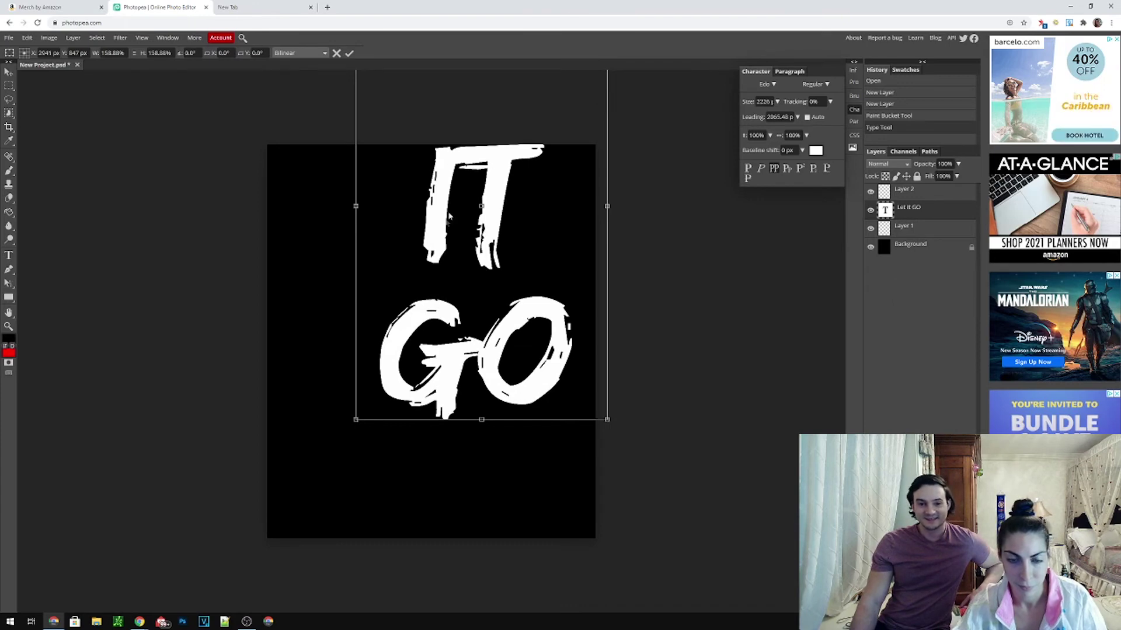
pyautogui.moveTo(425, 241); pyautogui.dragTo(359, 380)
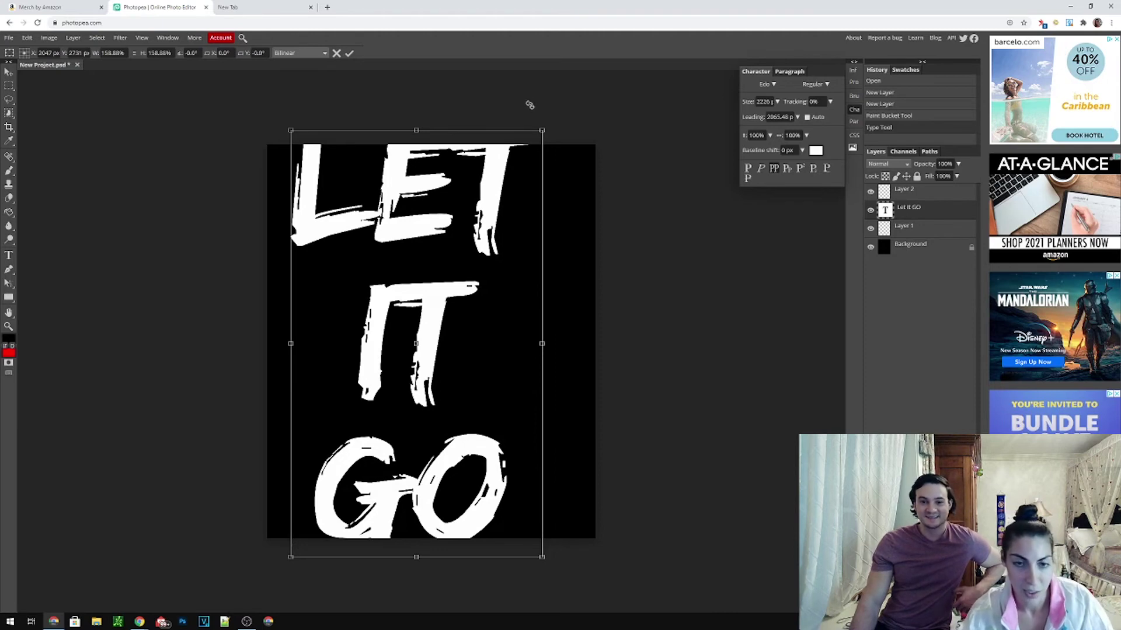
pyautogui.moveTo(542, 130); pyautogui.dragTo(515, 165)
pyautogui.moveTo(462, 193); pyautogui.dragTo(479, 170)
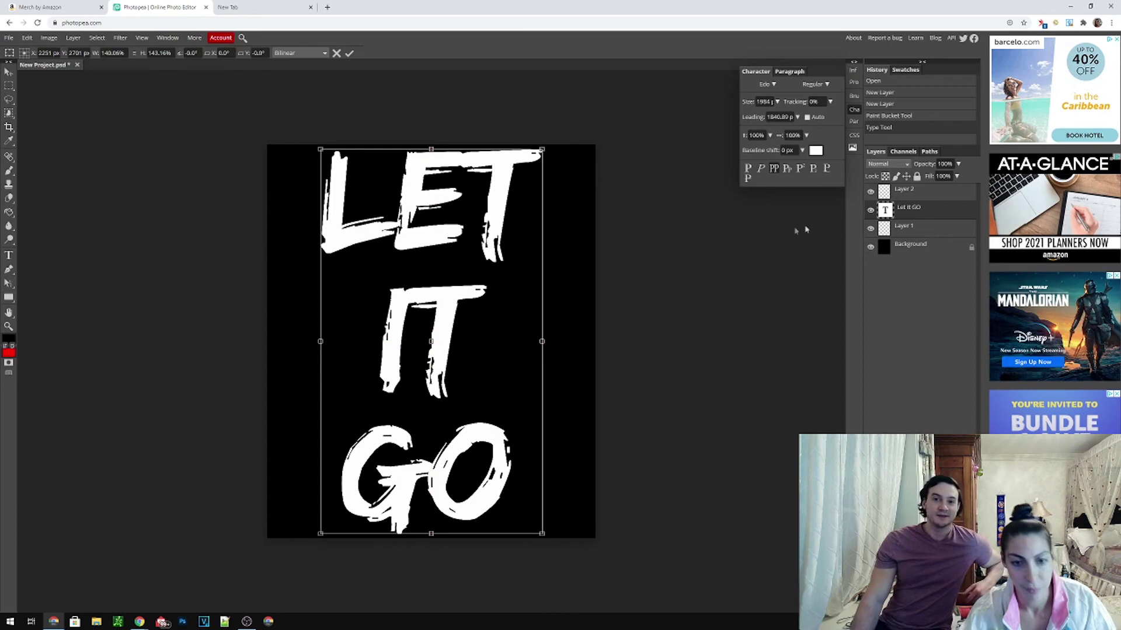
pyautogui.press('Return')
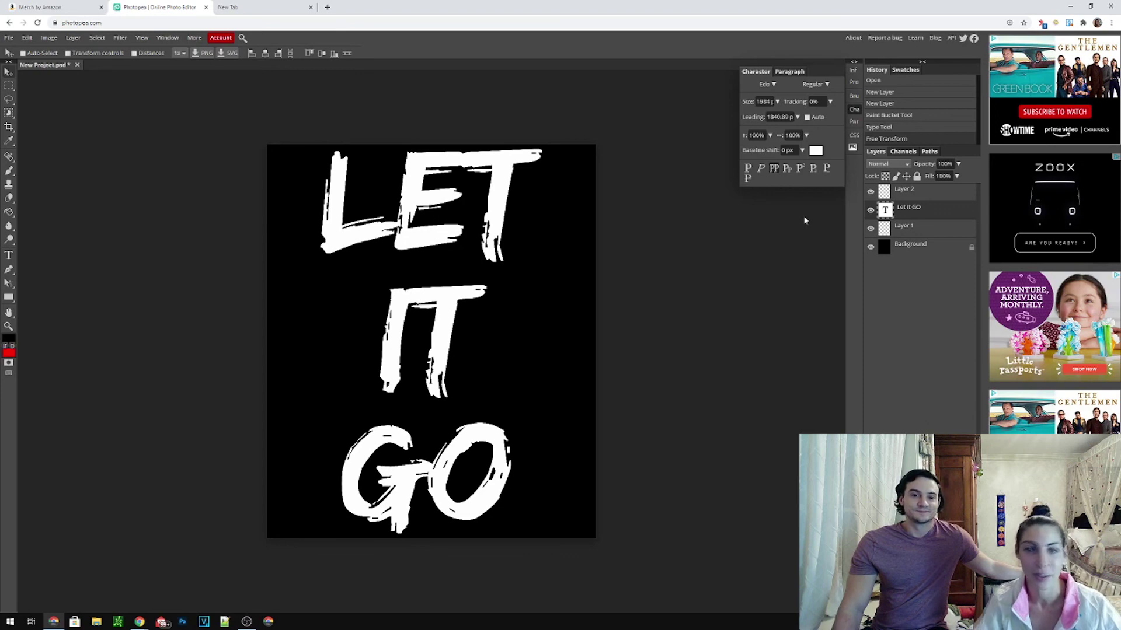
# - Save the project as a PSD, hide the black Background layer, and bring up the Export as menu
pyautogui.click(9, 38)
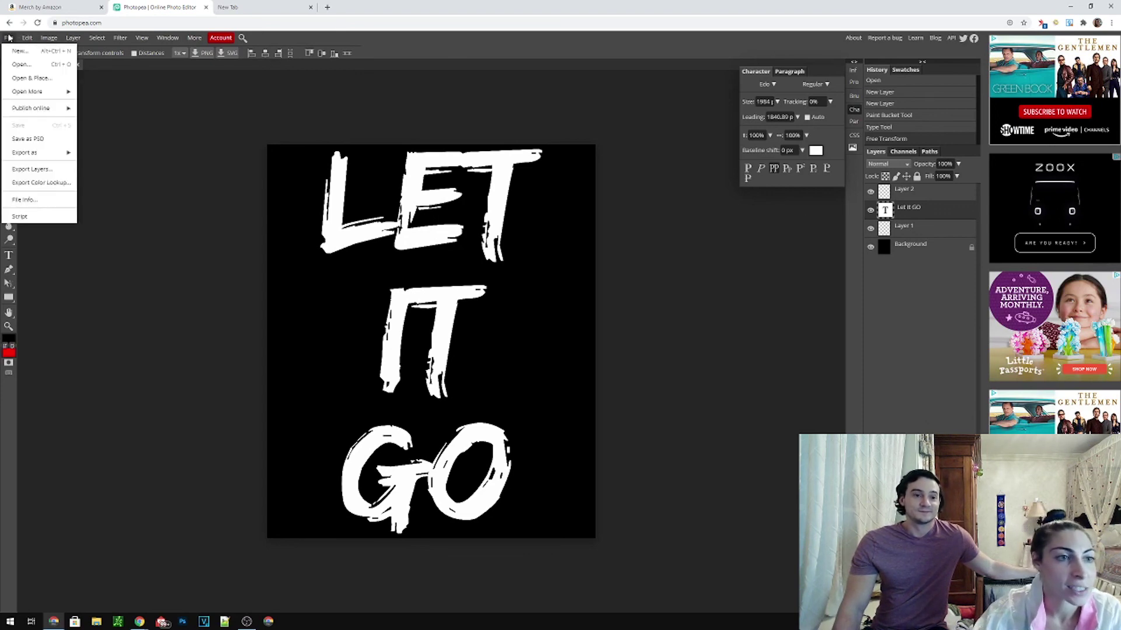
pyautogui.click(38, 144)
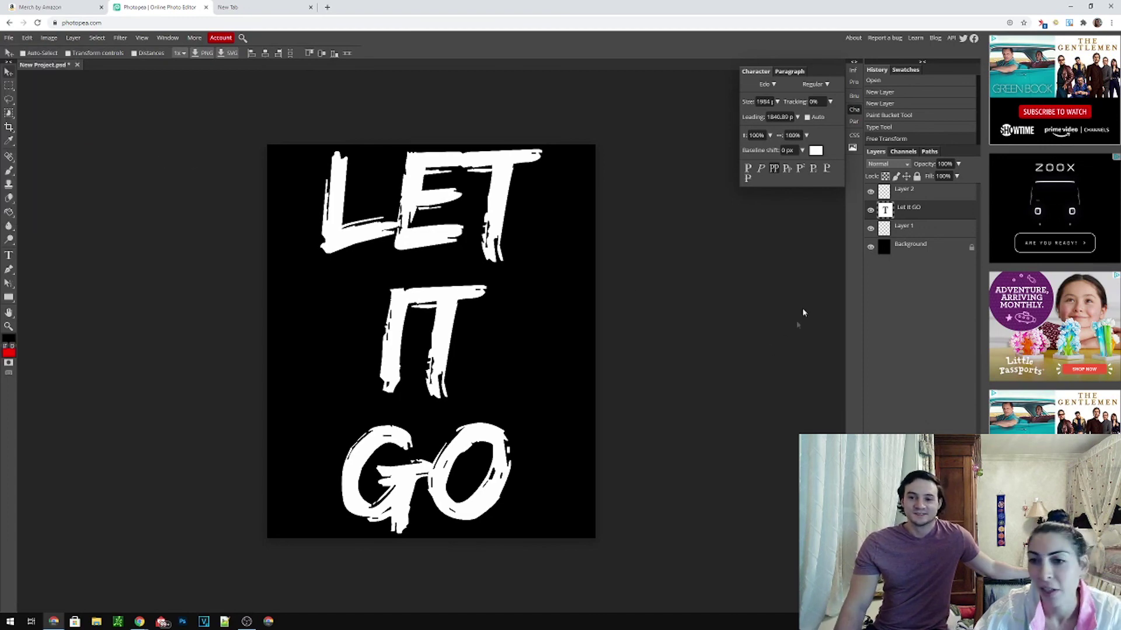
pyautogui.click(870, 247)
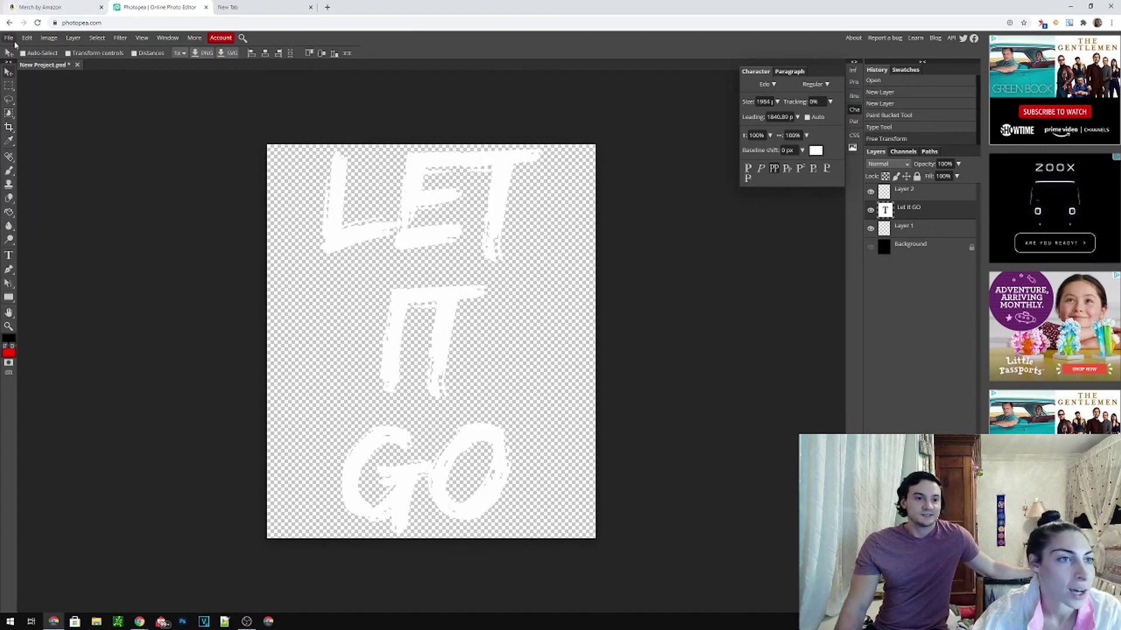
pyautogui.click(9, 38)
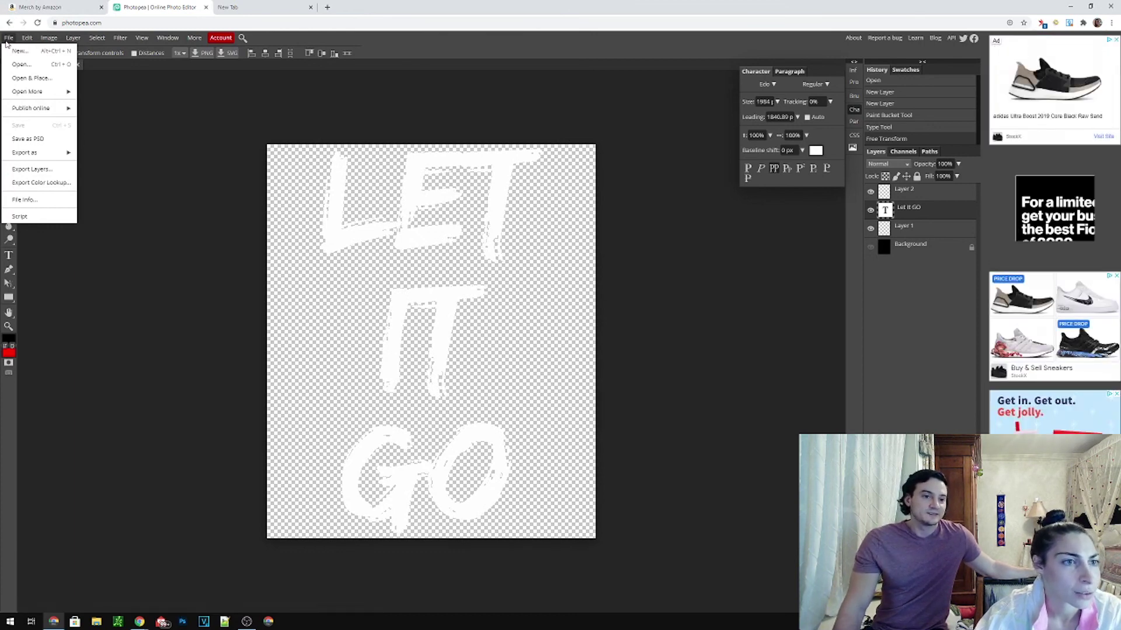
pyautogui.moveTo(34, 154)
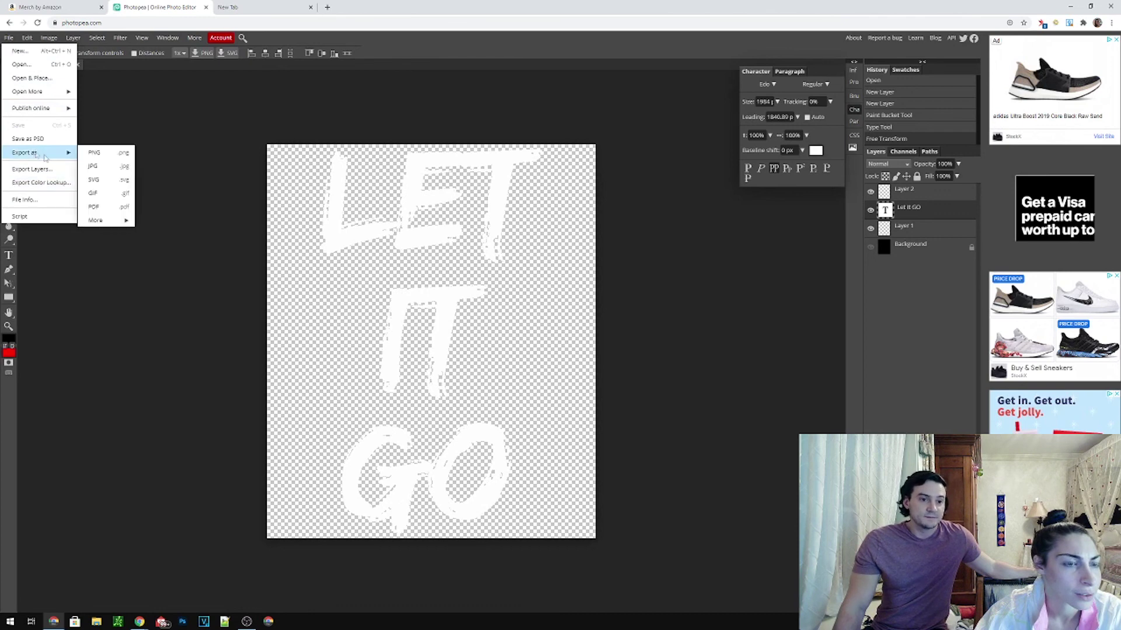
# - Choose PNG export to open Save for web at 4500 × 5400 px
pyautogui.click(101, 156)
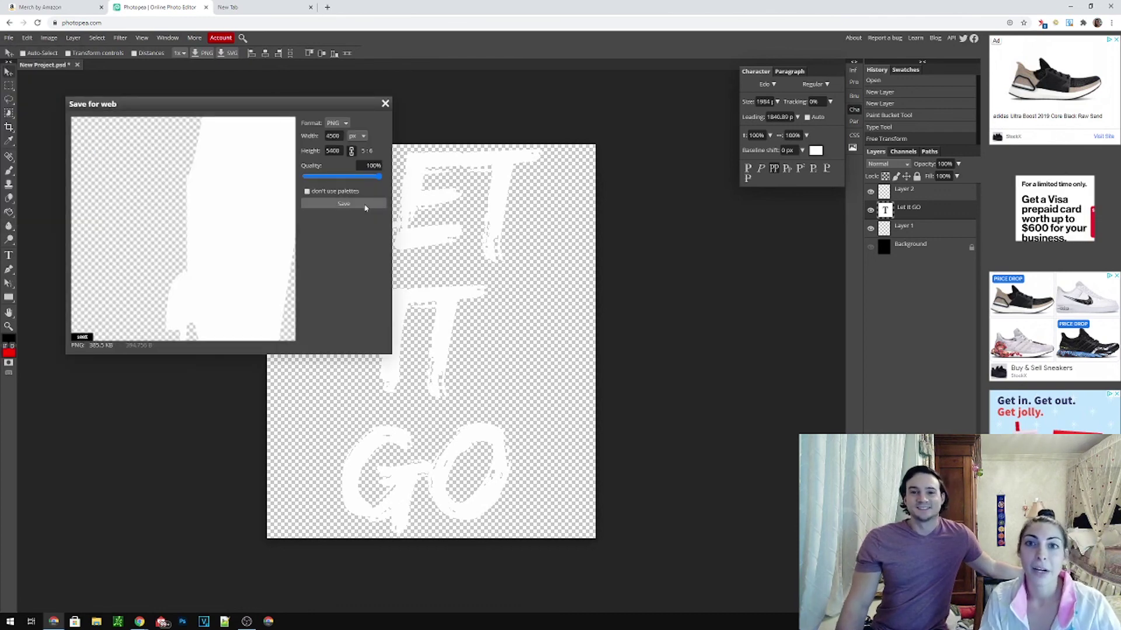